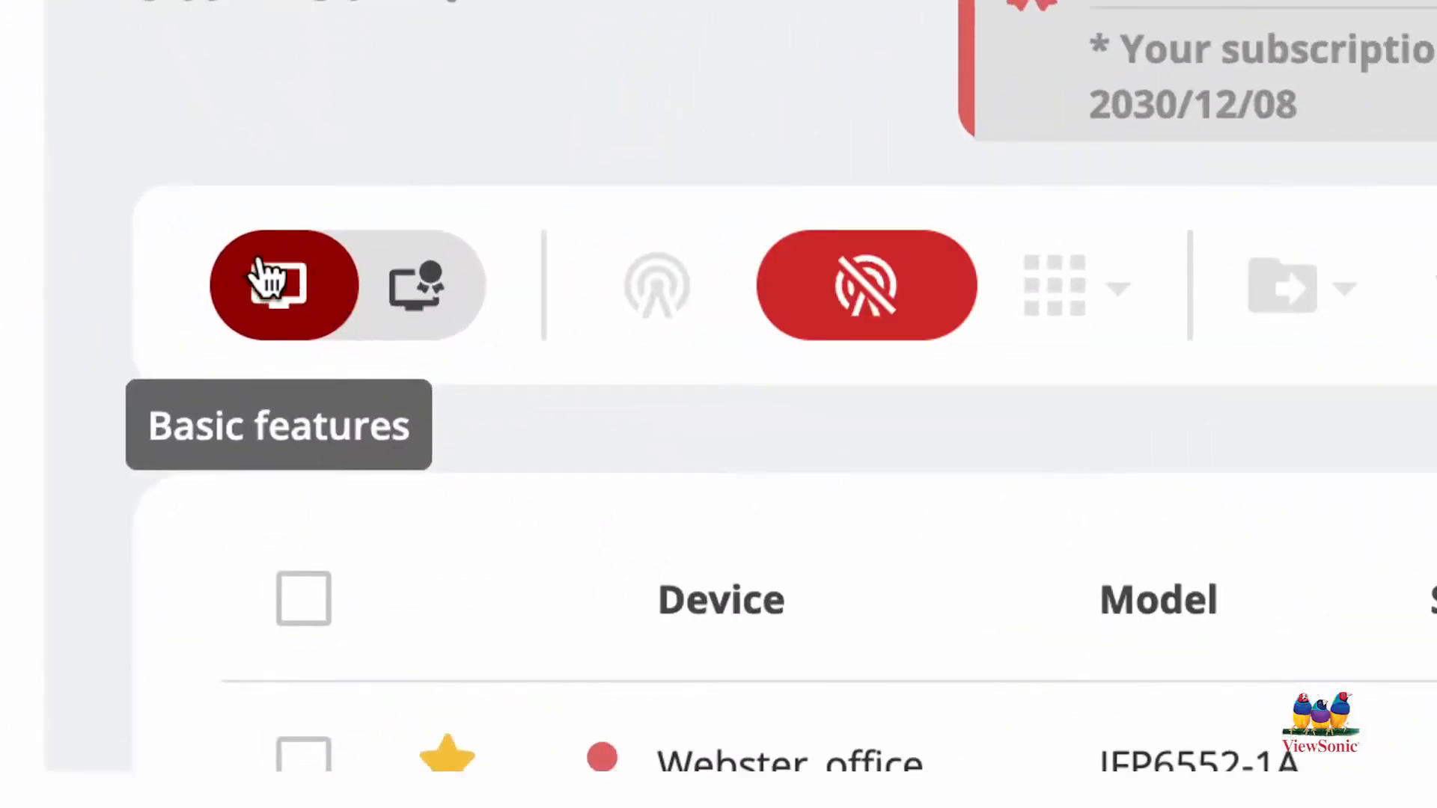
Step: Switch to the advanced features and review the multimedia broadcast options for the Sharpe 52 display
left_click(422, 307)
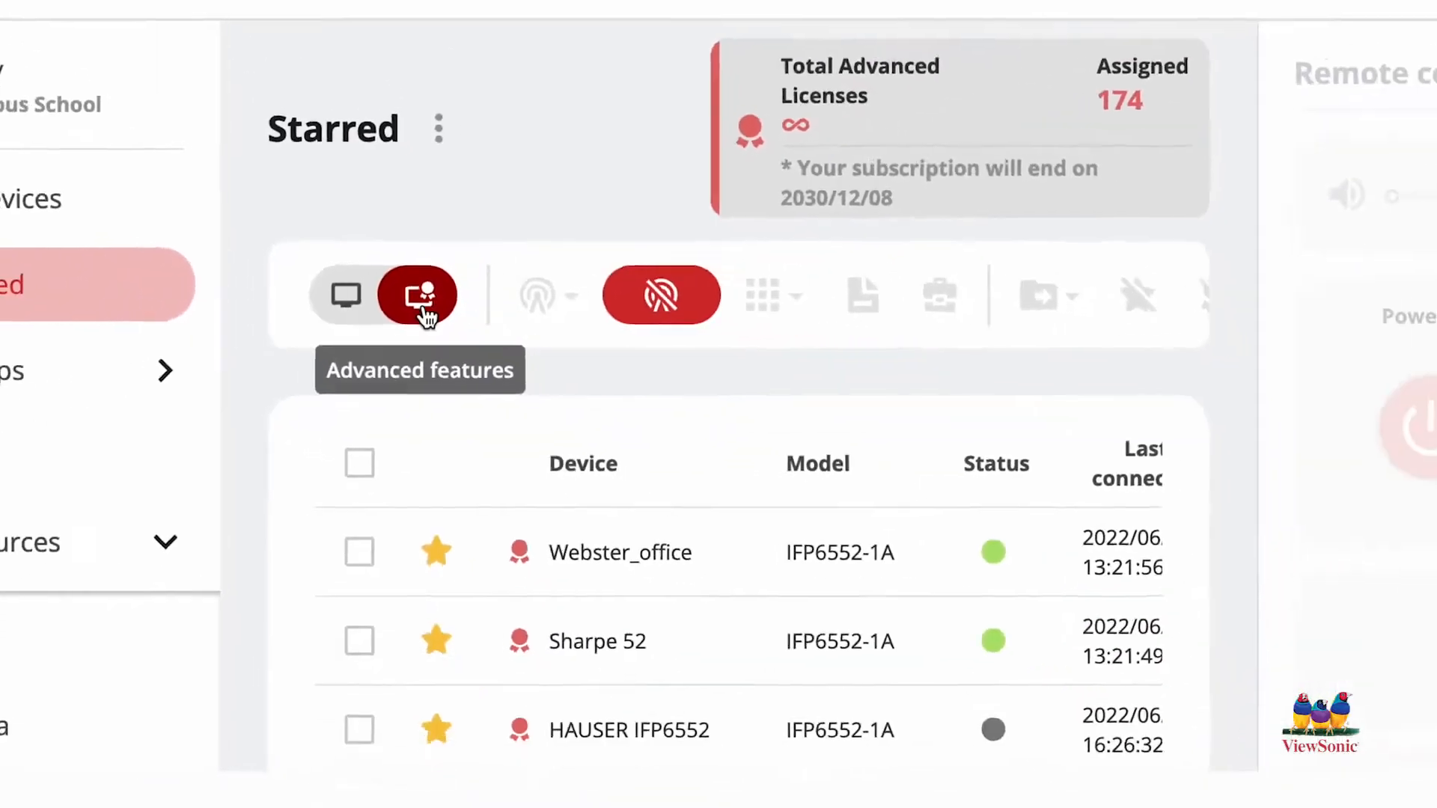
left_click(331, 527)
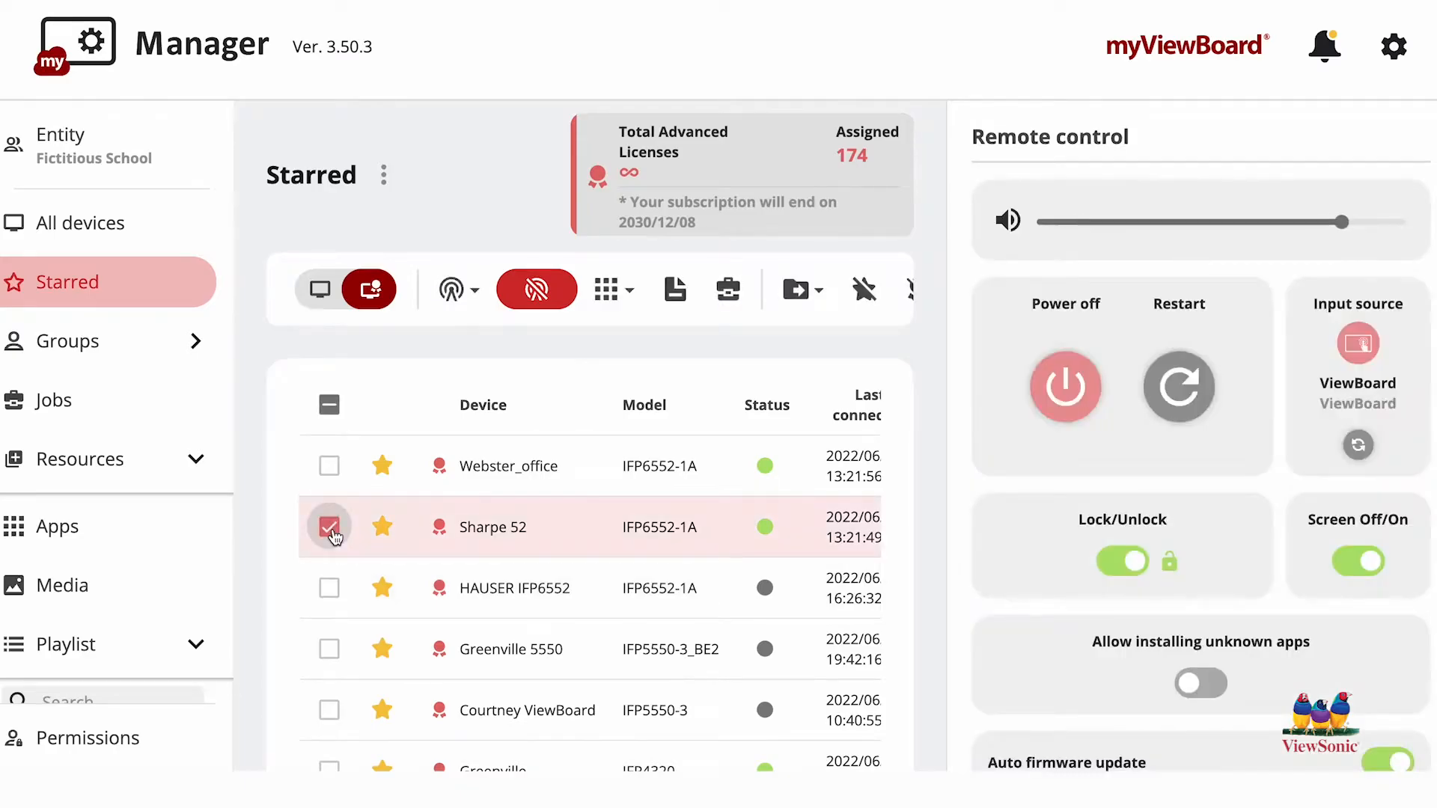
left_click(458, 289)
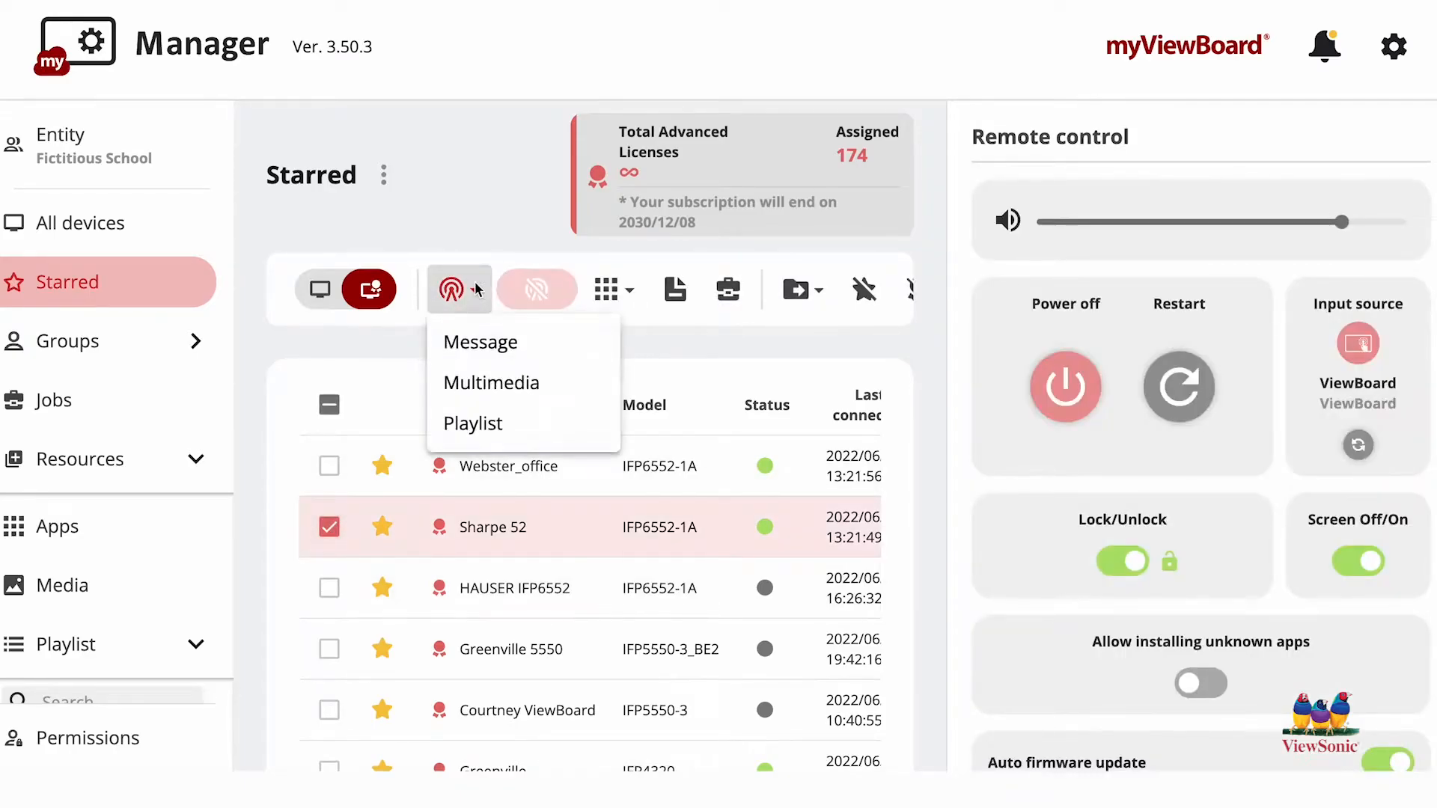
left_click(491, 383)
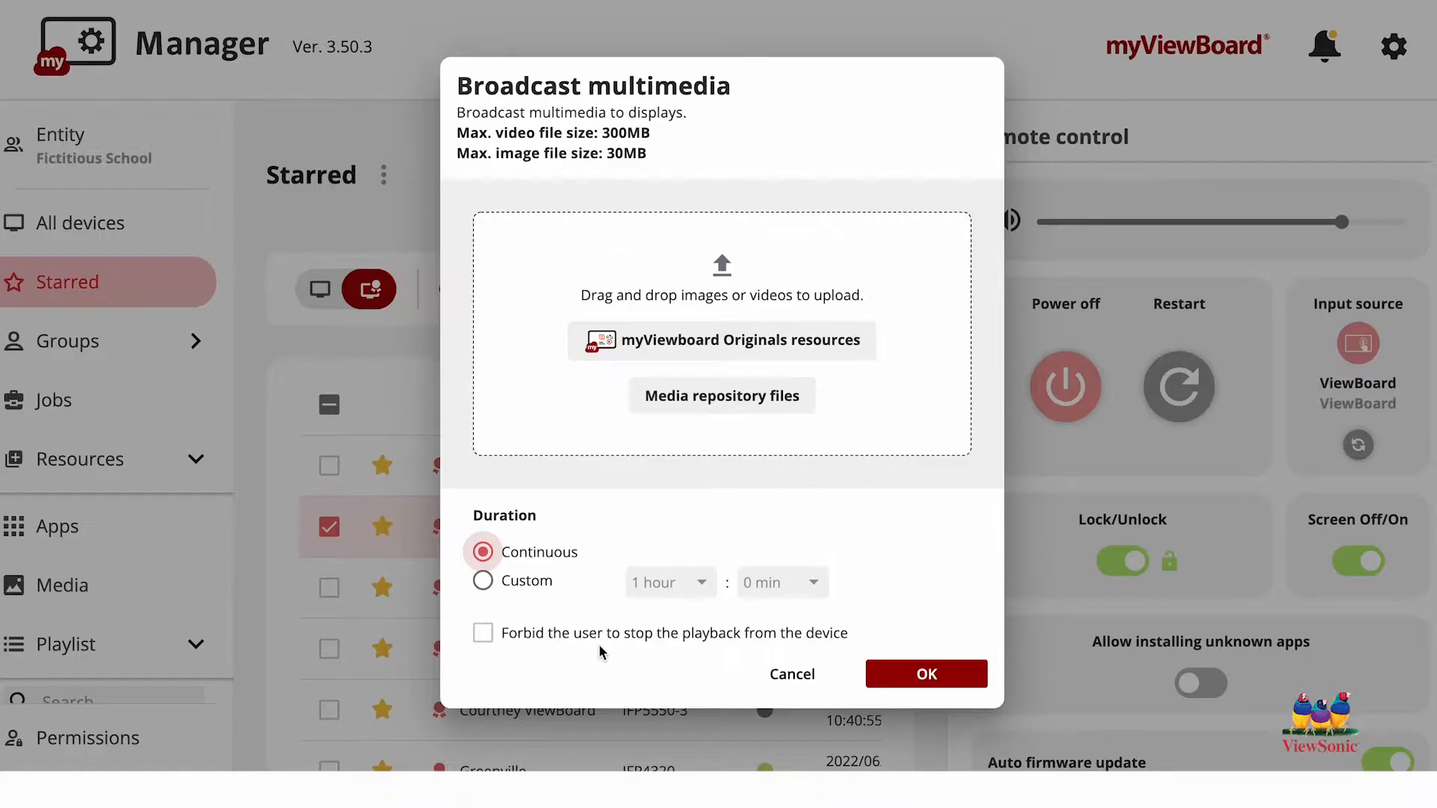
left_click(784, 676)
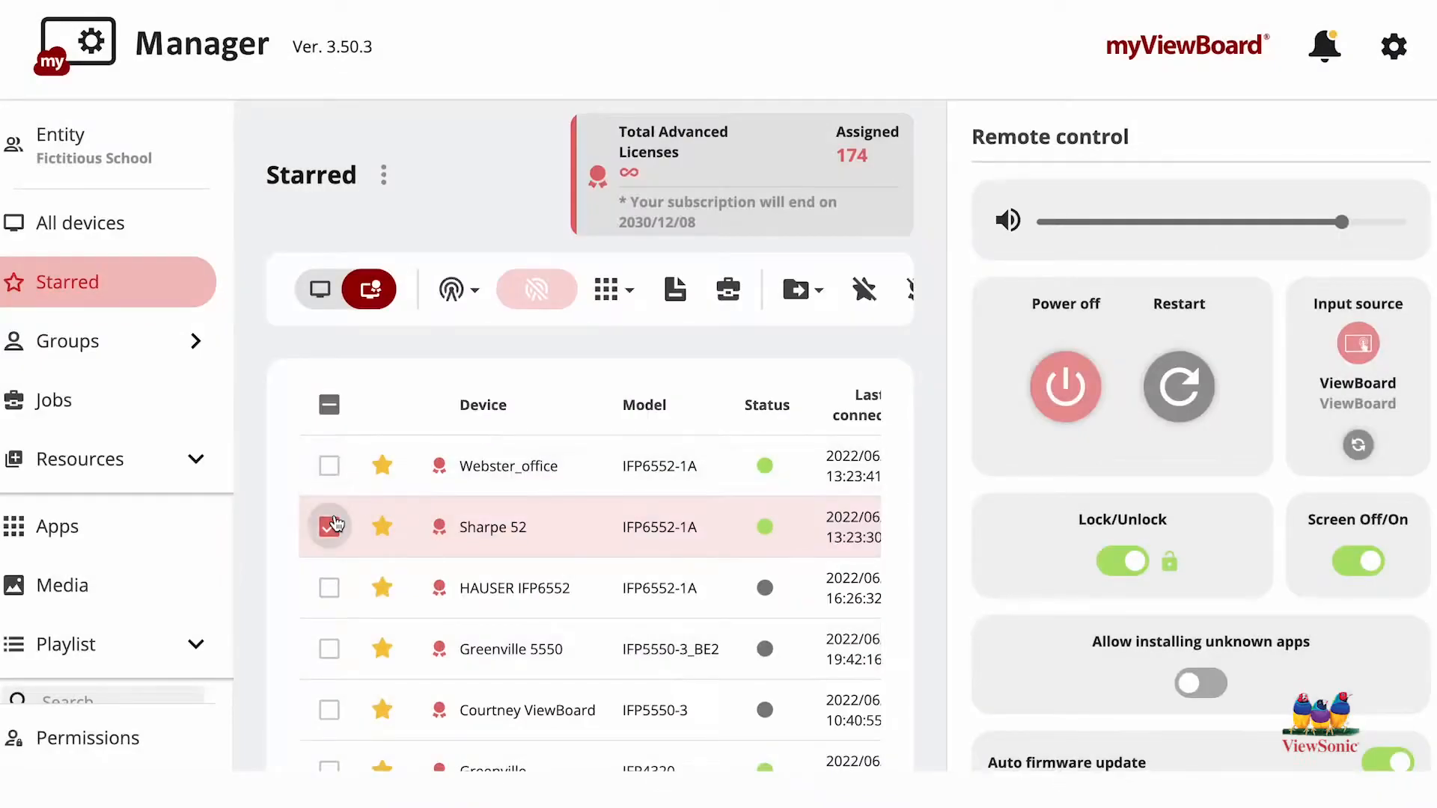
left_click(333, 525)
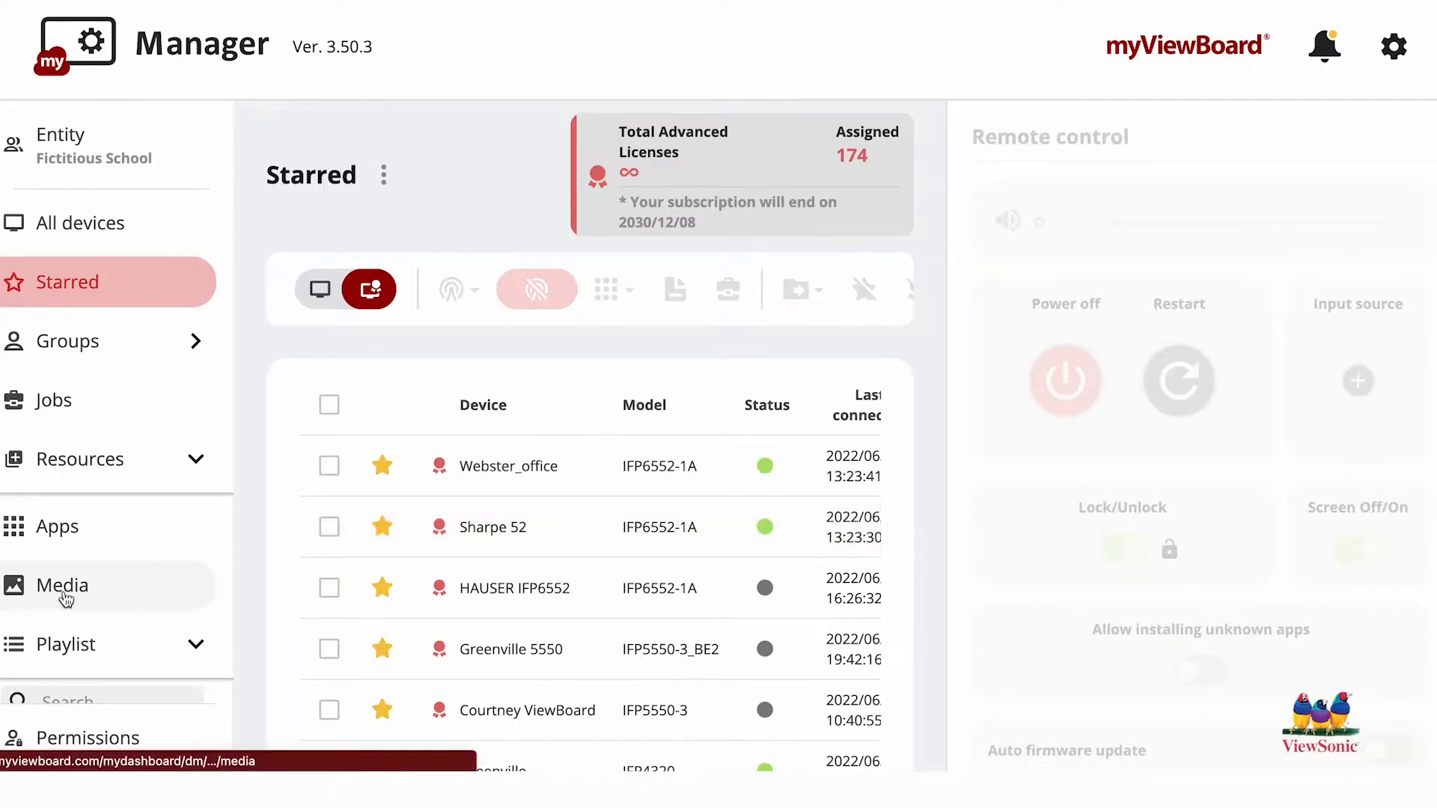
Step: Open the Media library and look at its media upload options without uploading a file
scroll(66, 598, "down", 2)
left_click(64, 508)
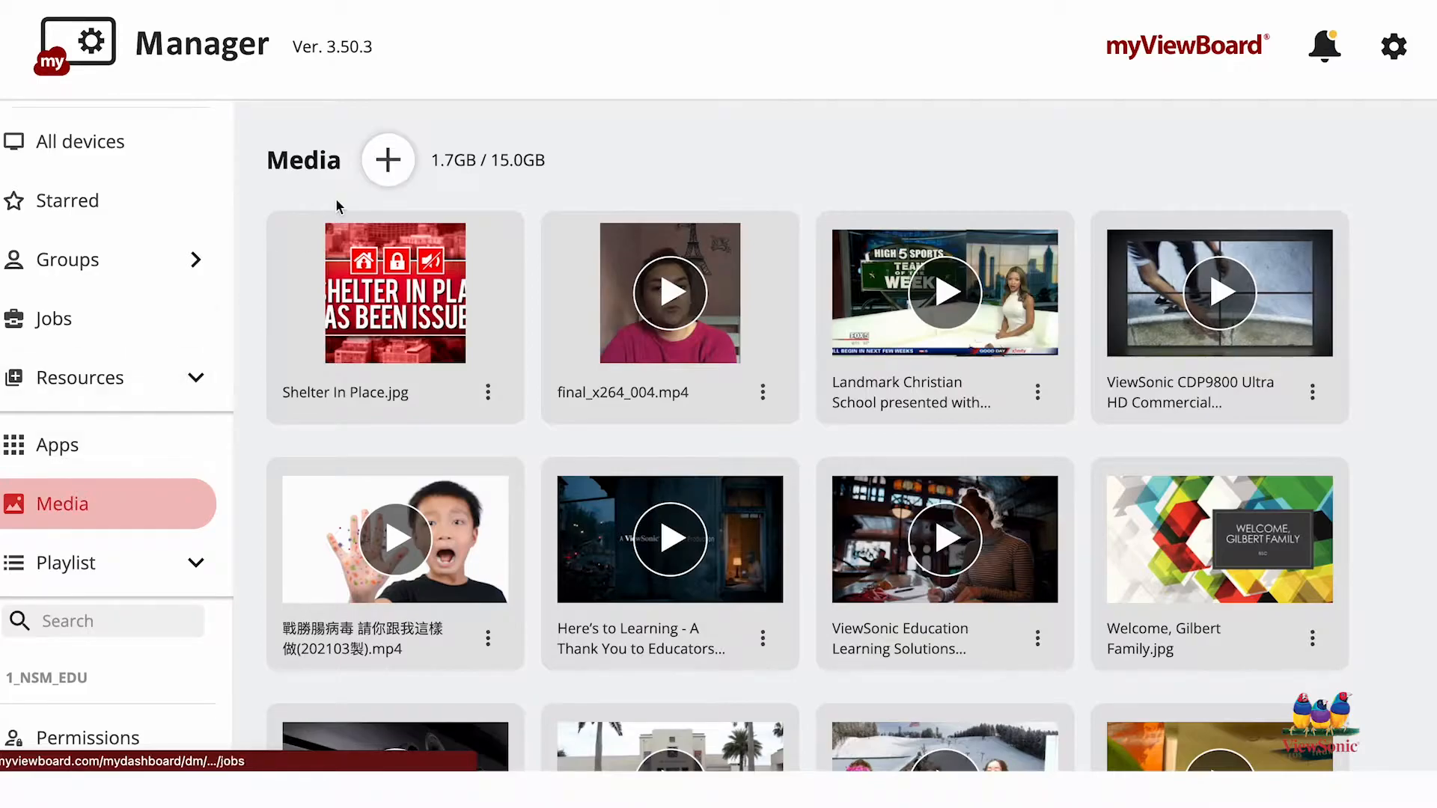
left_click(388, 161)
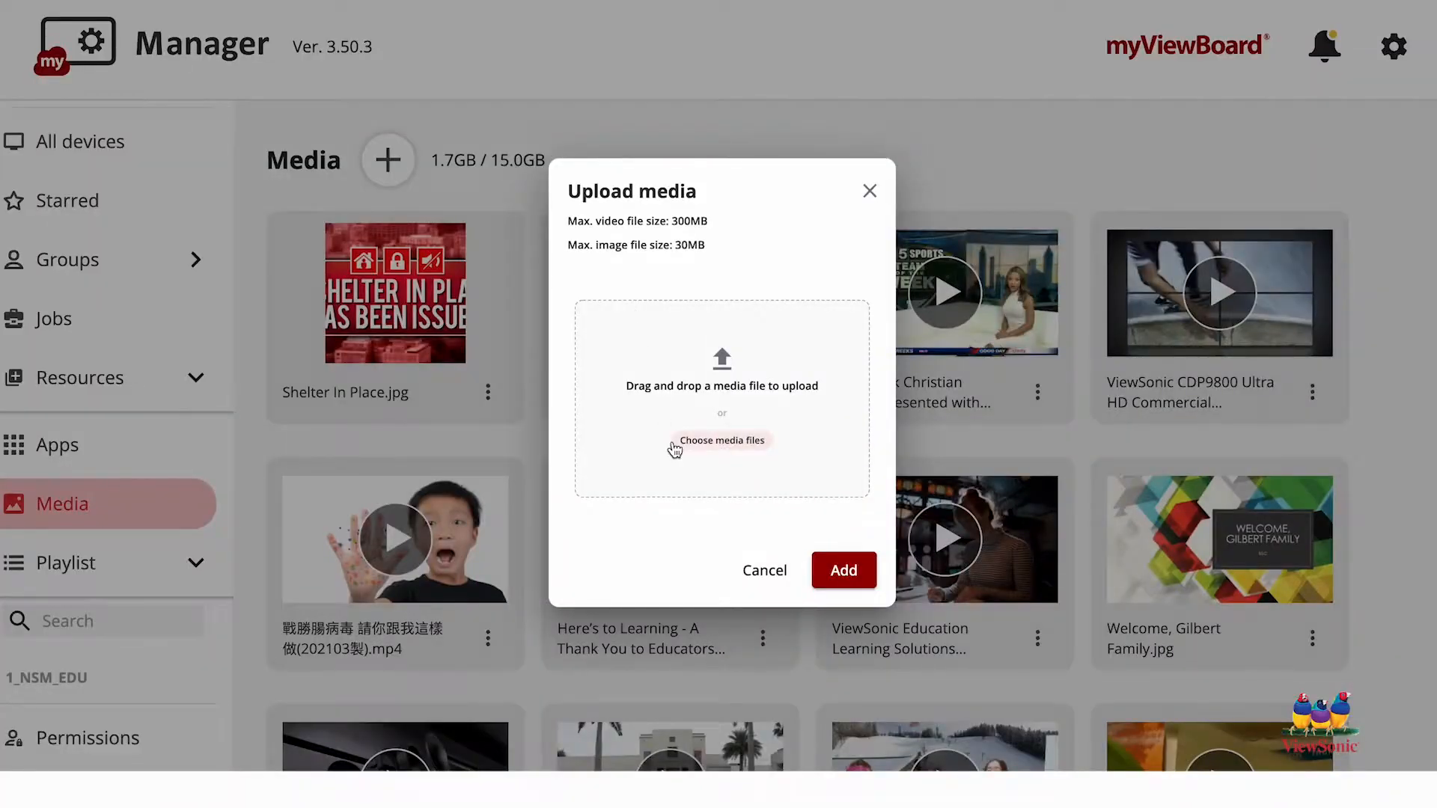
left_click(765, 570)
Step: Add GAMING_Center_1st.mp4 from the Media library to a new playlist named Test
scroll(784, 571, "down", 10)
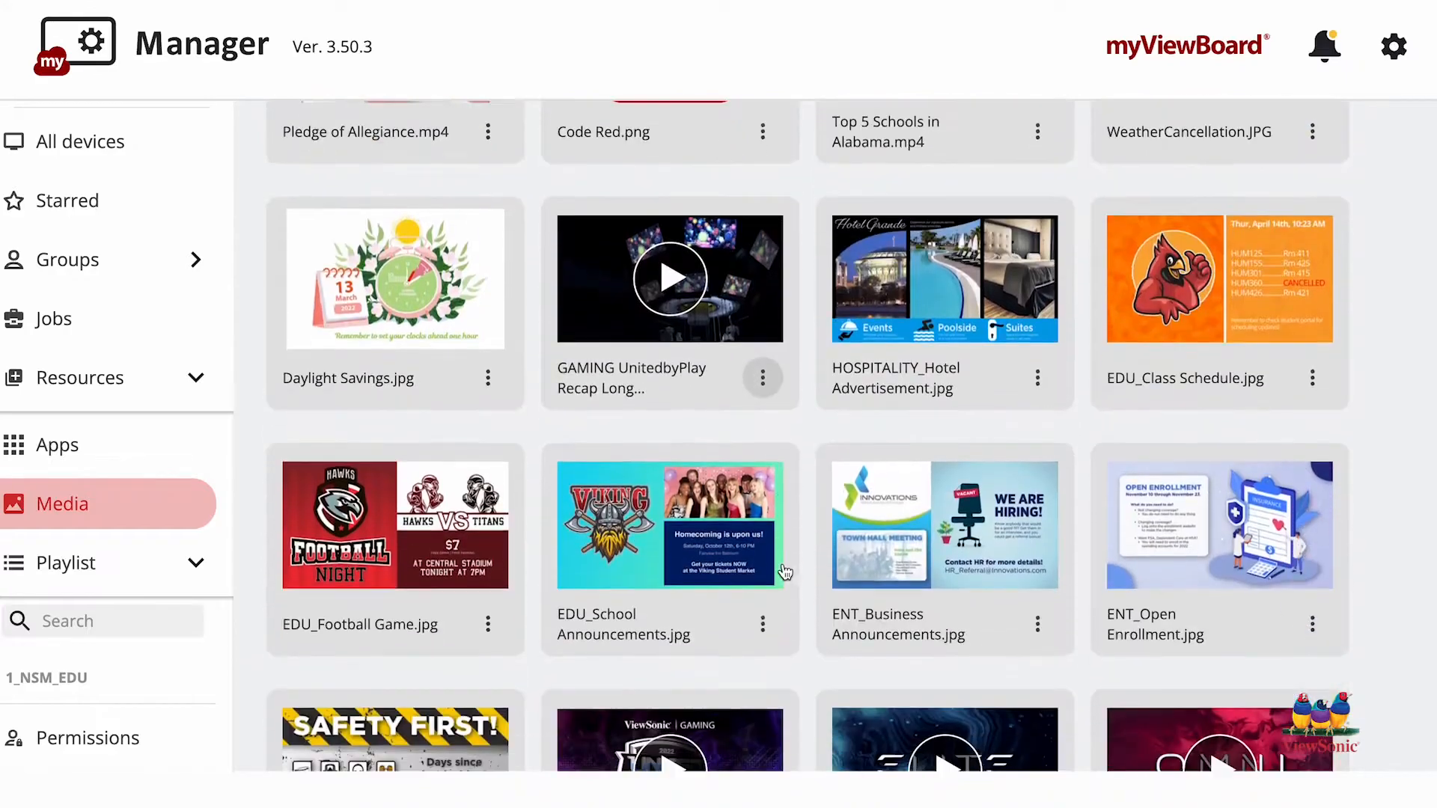
scroll(785, 572, "down", 3)
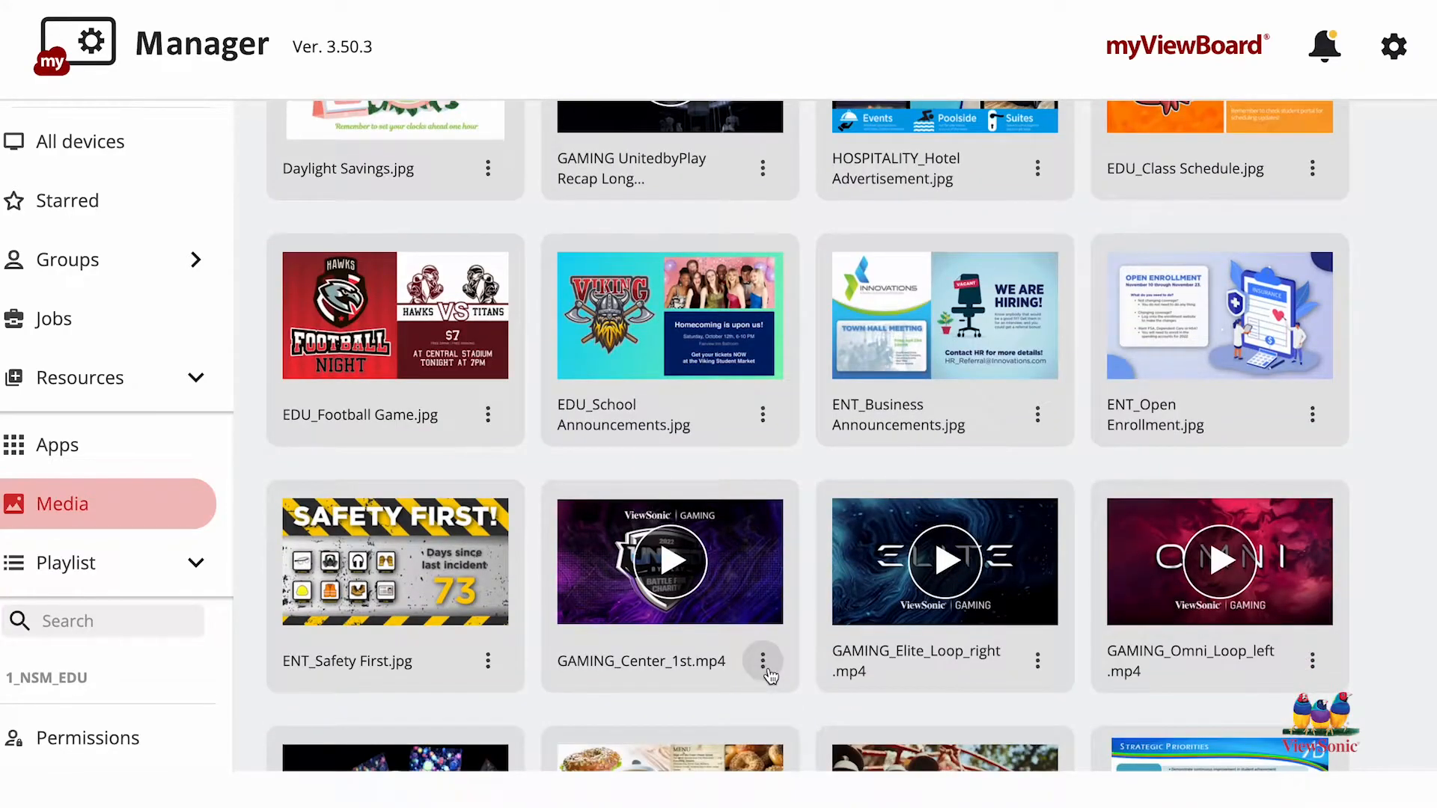
scroll(771, 675, "down", 1)
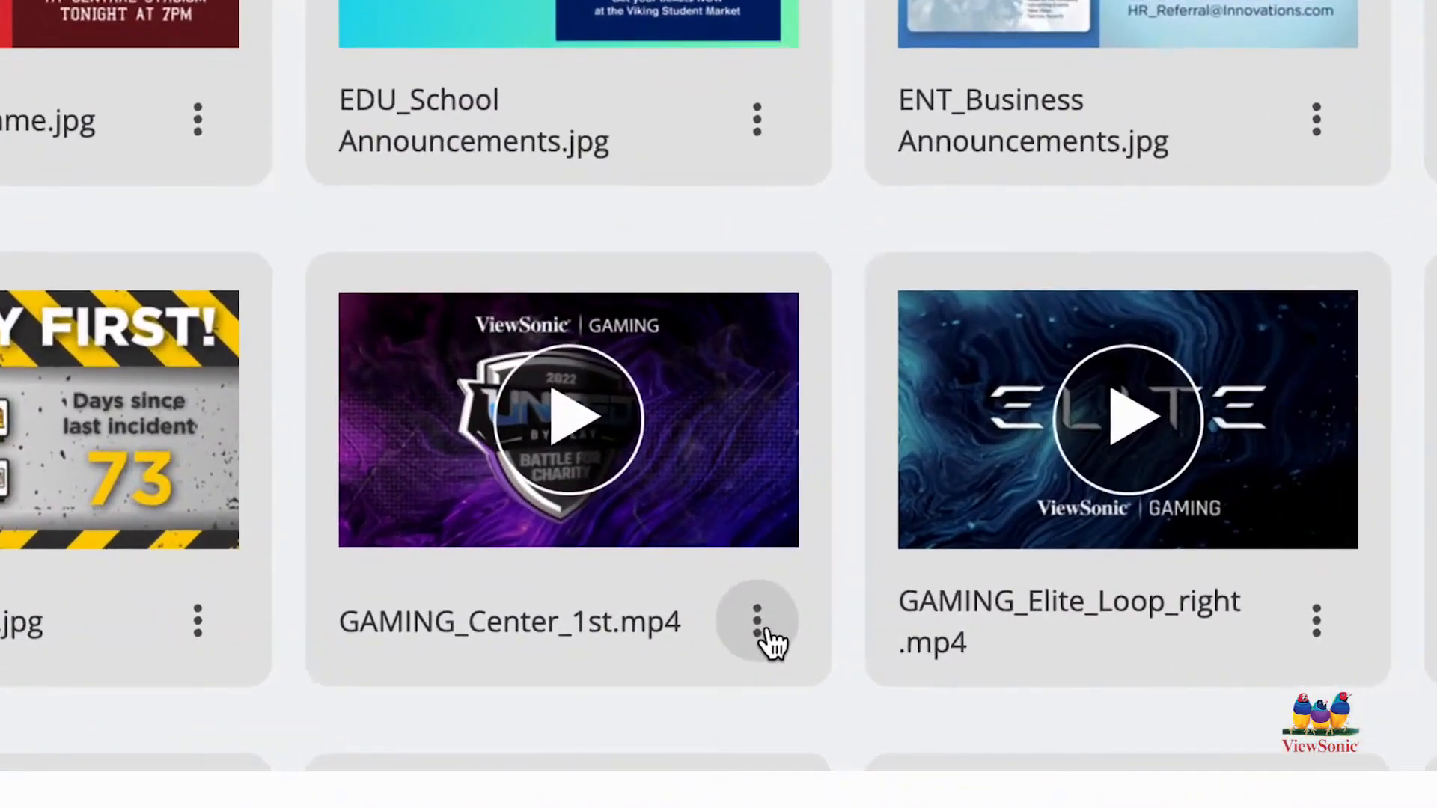
left_click(767, 633)
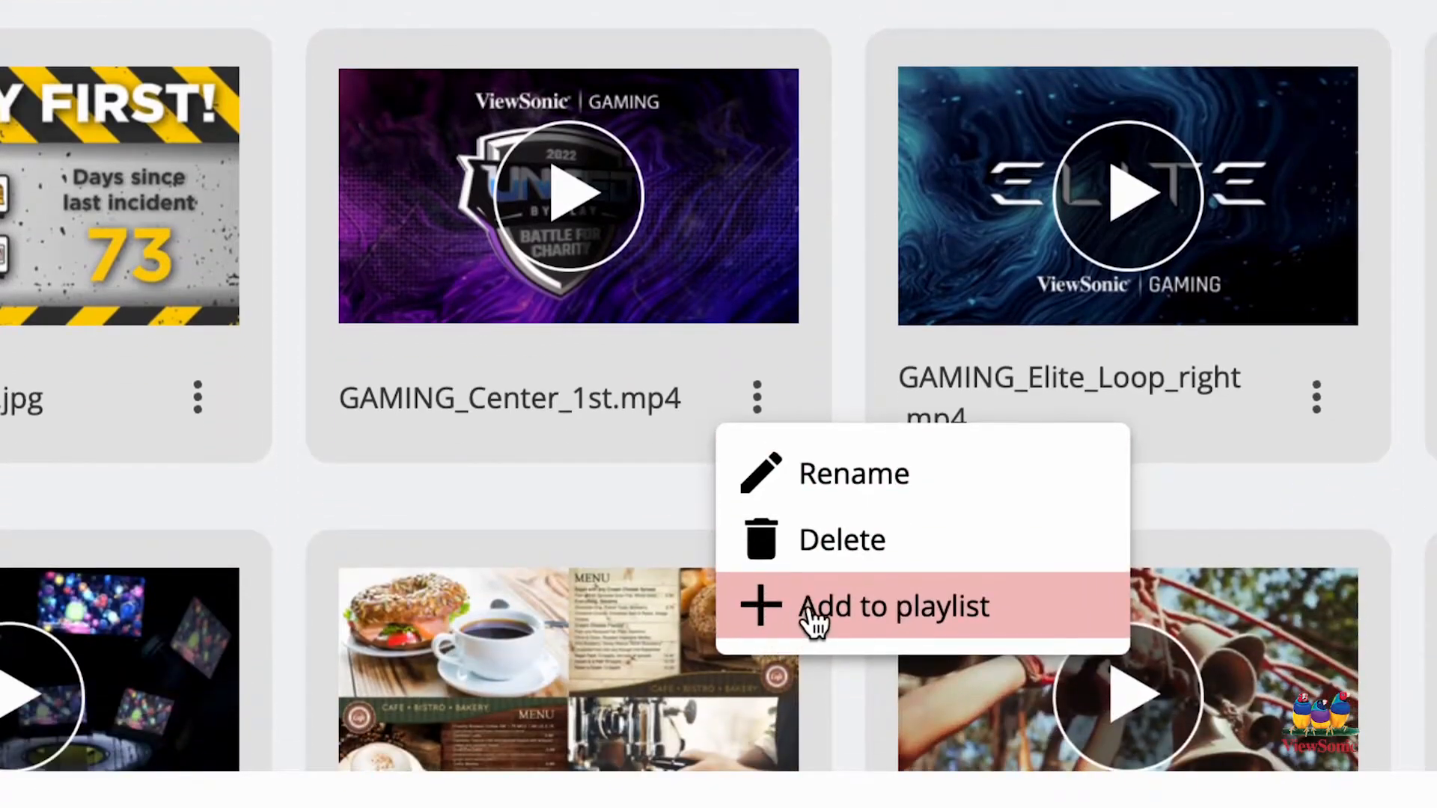
left_click(812, 617)
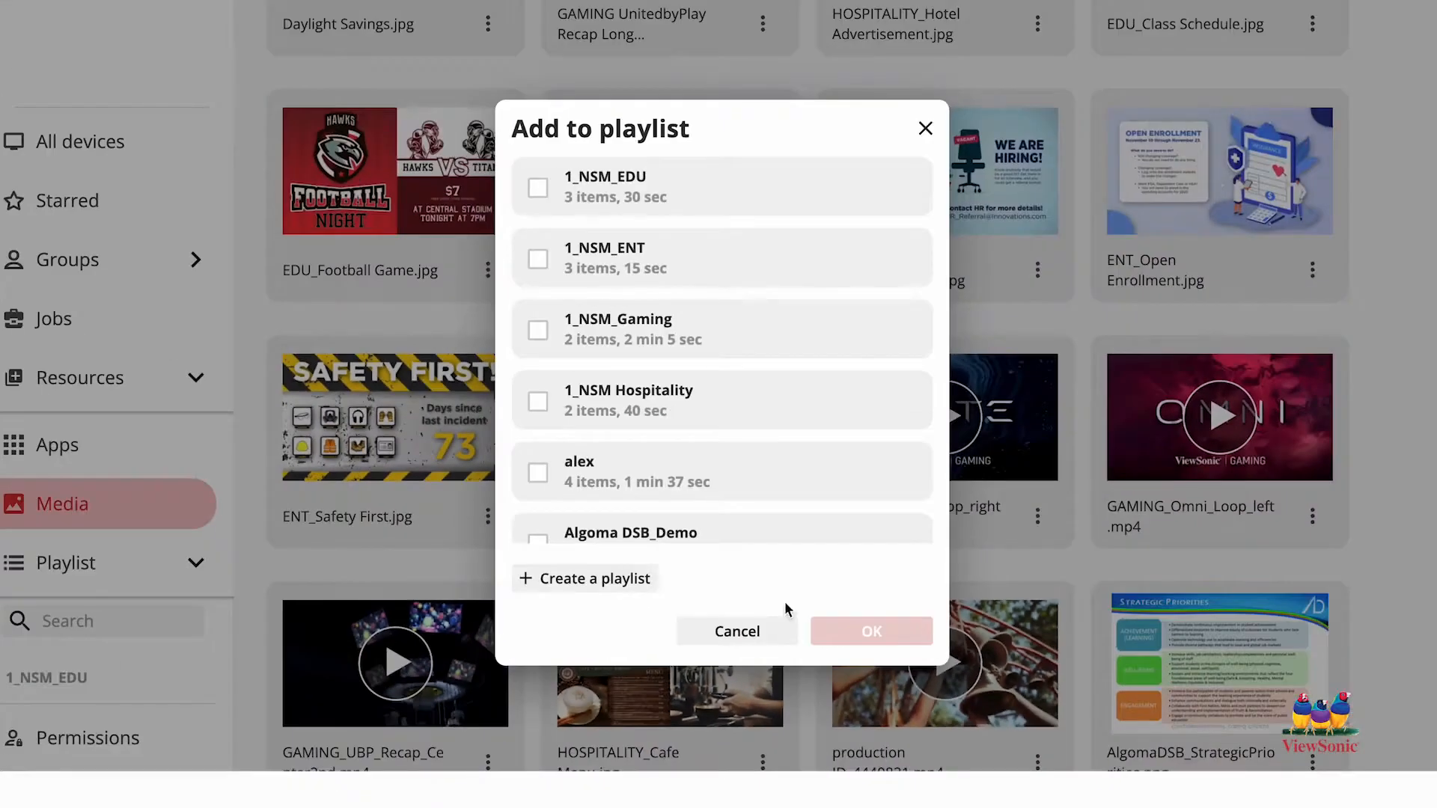
scroll(754, 491, "down", 12)
scroll(758, 494, "down", 12)
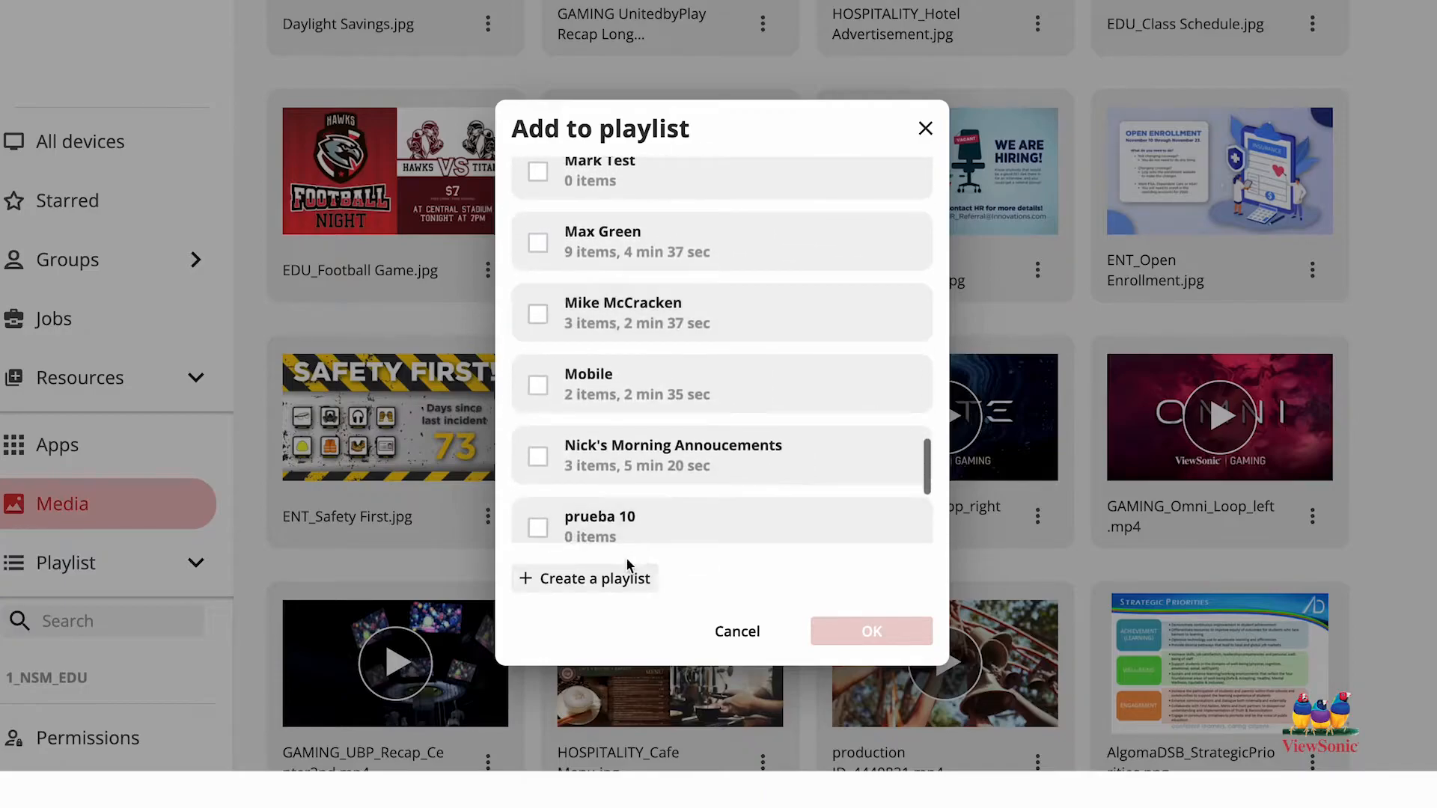
left_click(614, 589)
left_click(610, 588)
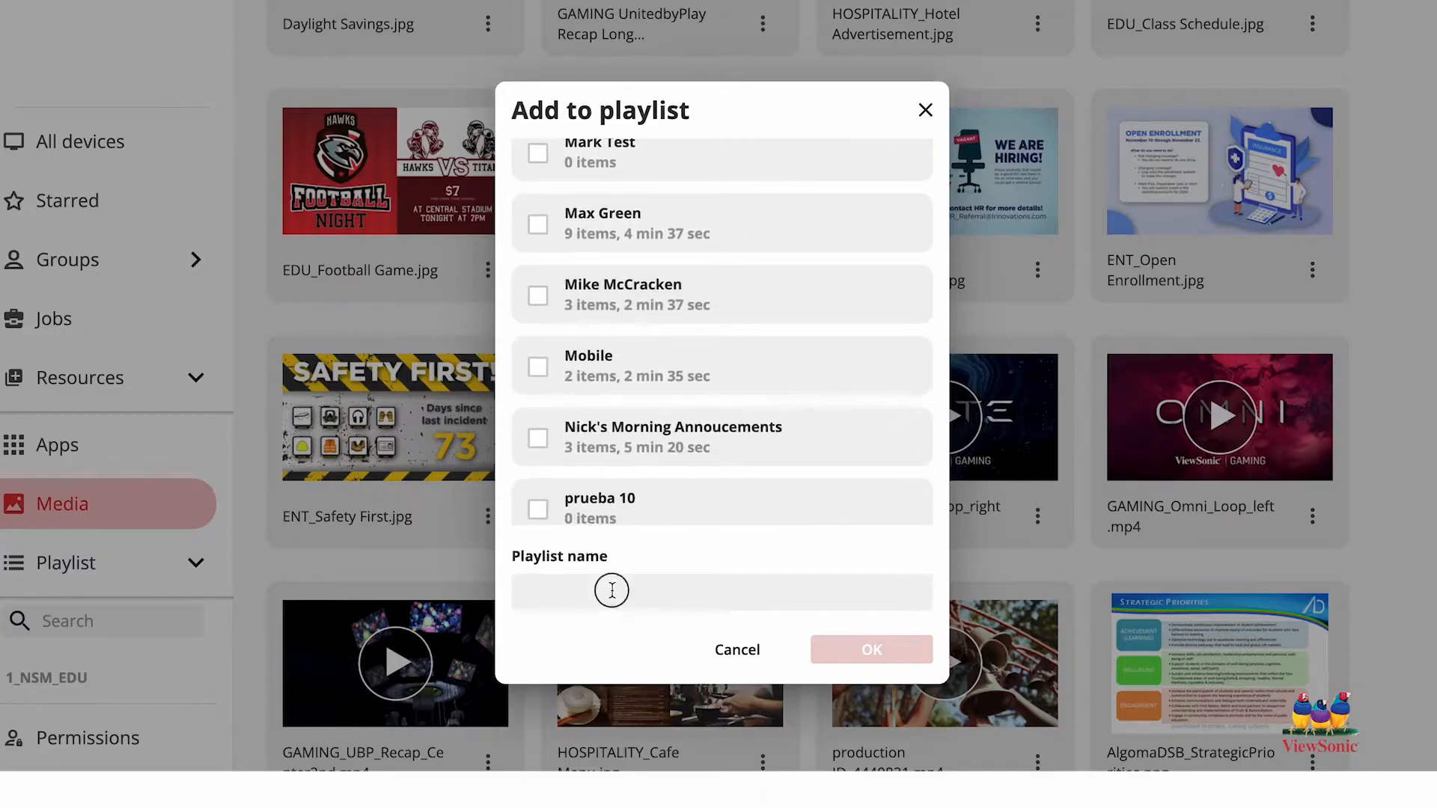
type("Test")
left_click(828, 652)
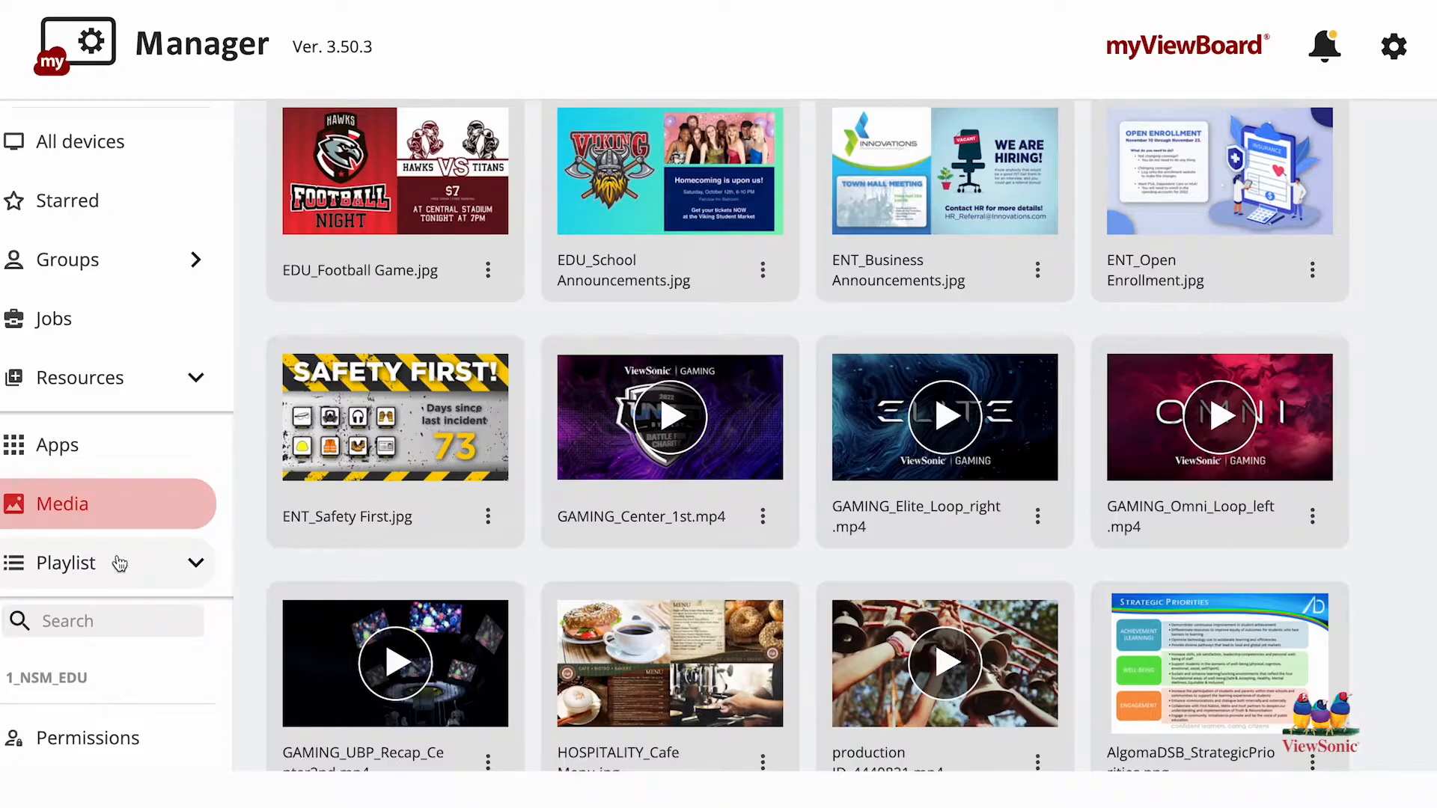
Step: Add ENT_Safety First.jpg from the Media library to the existing Test playlist
scroll(120, 563, "down", 8)
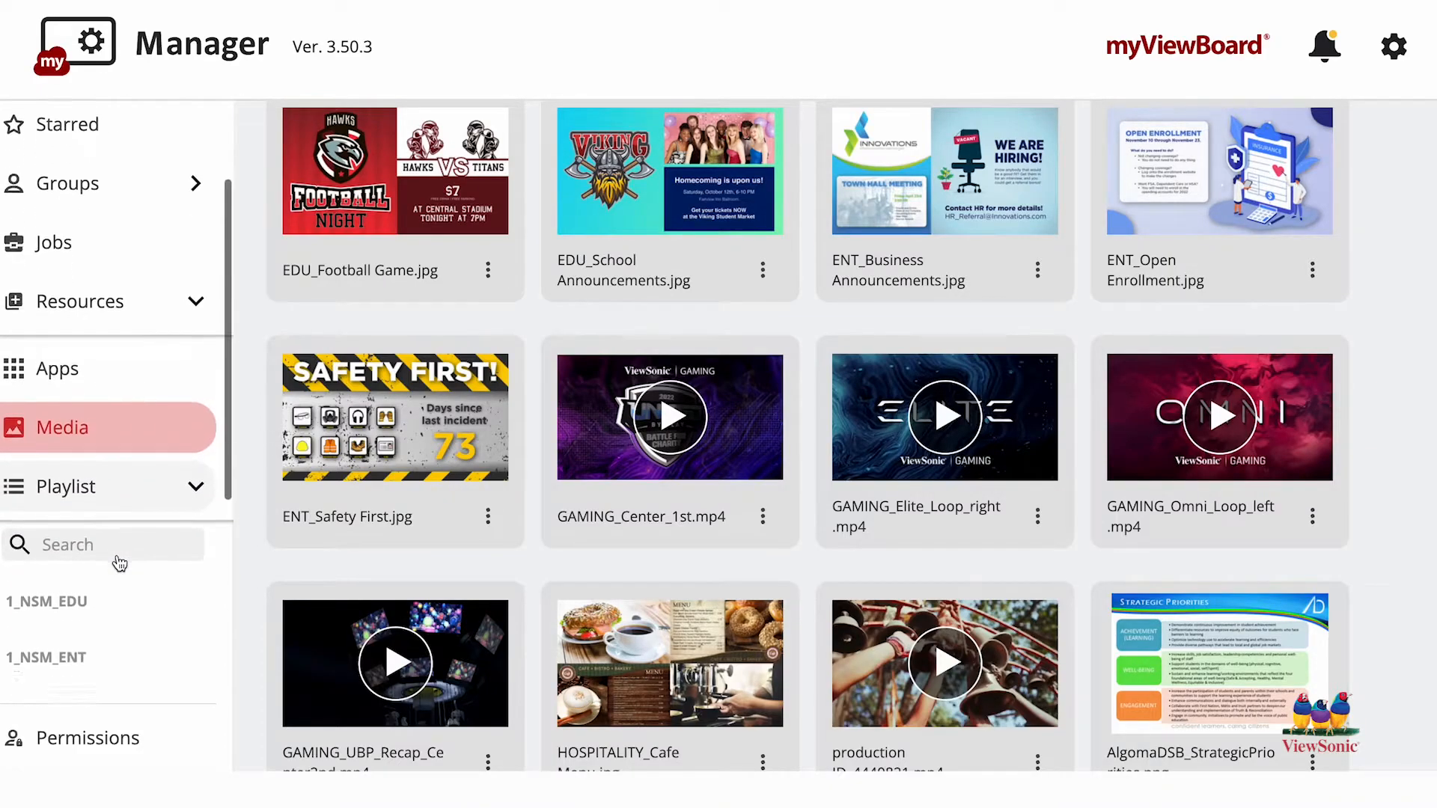
scroll(118, 563, "down", 10)
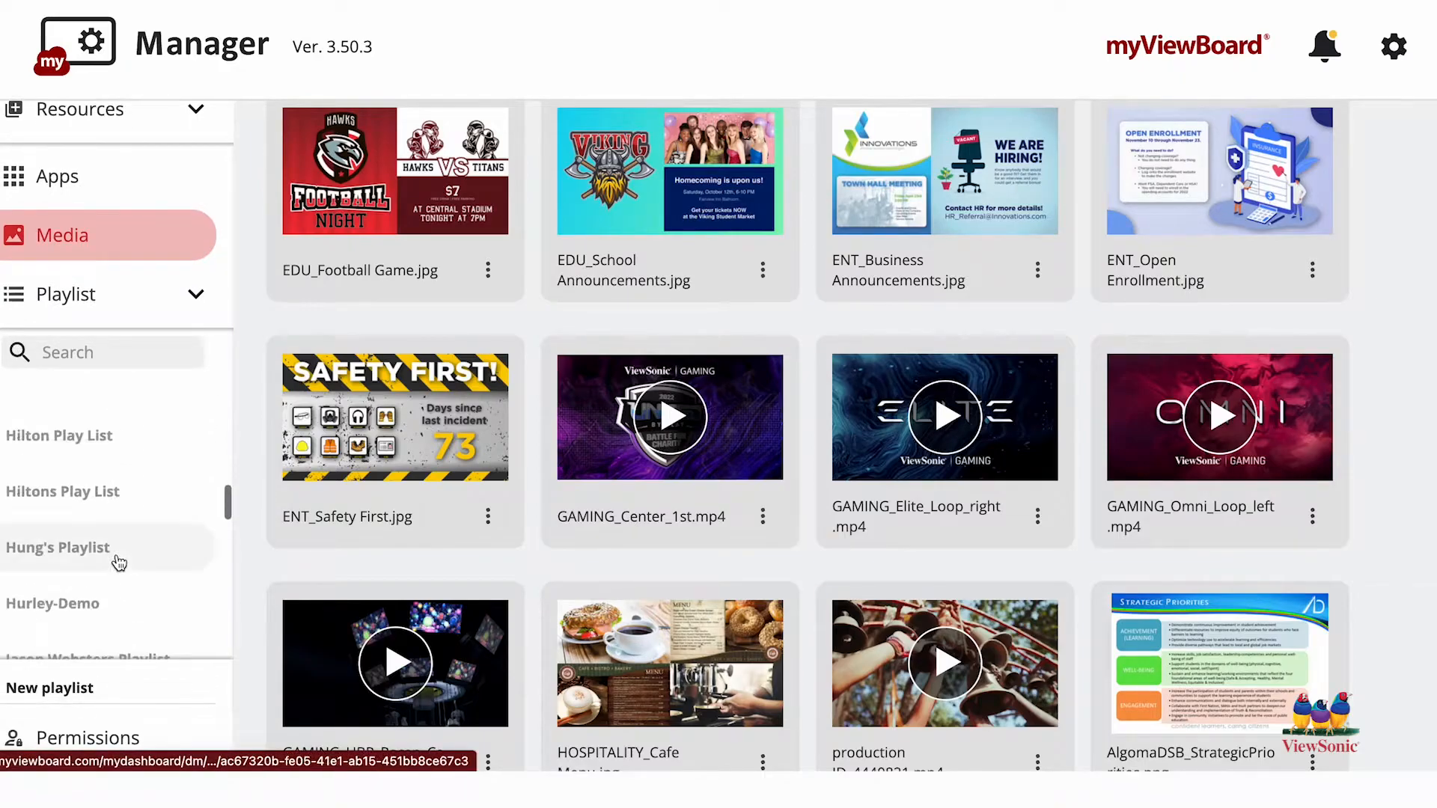
scroll(118, 563, "down", 10)
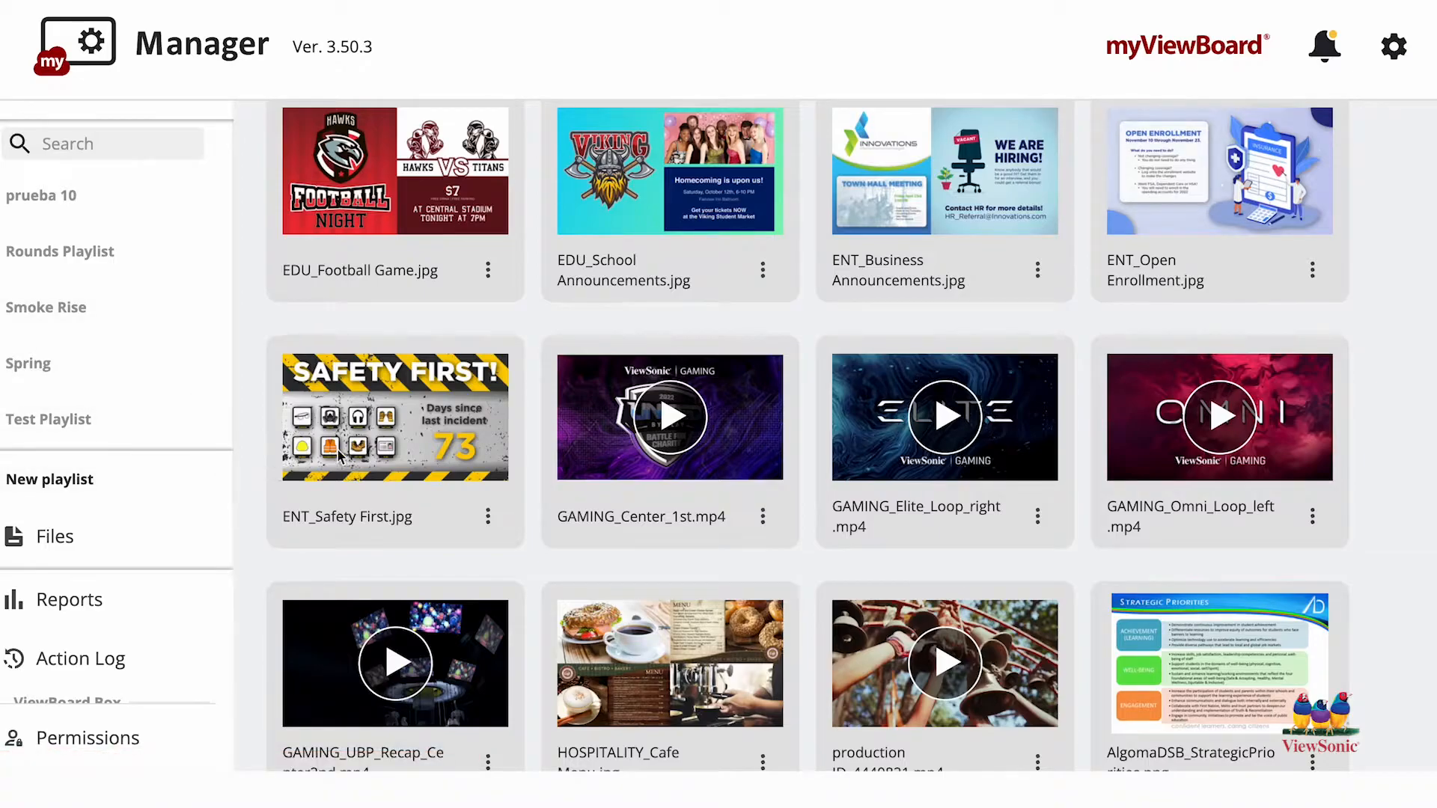
left_click(489, 519)
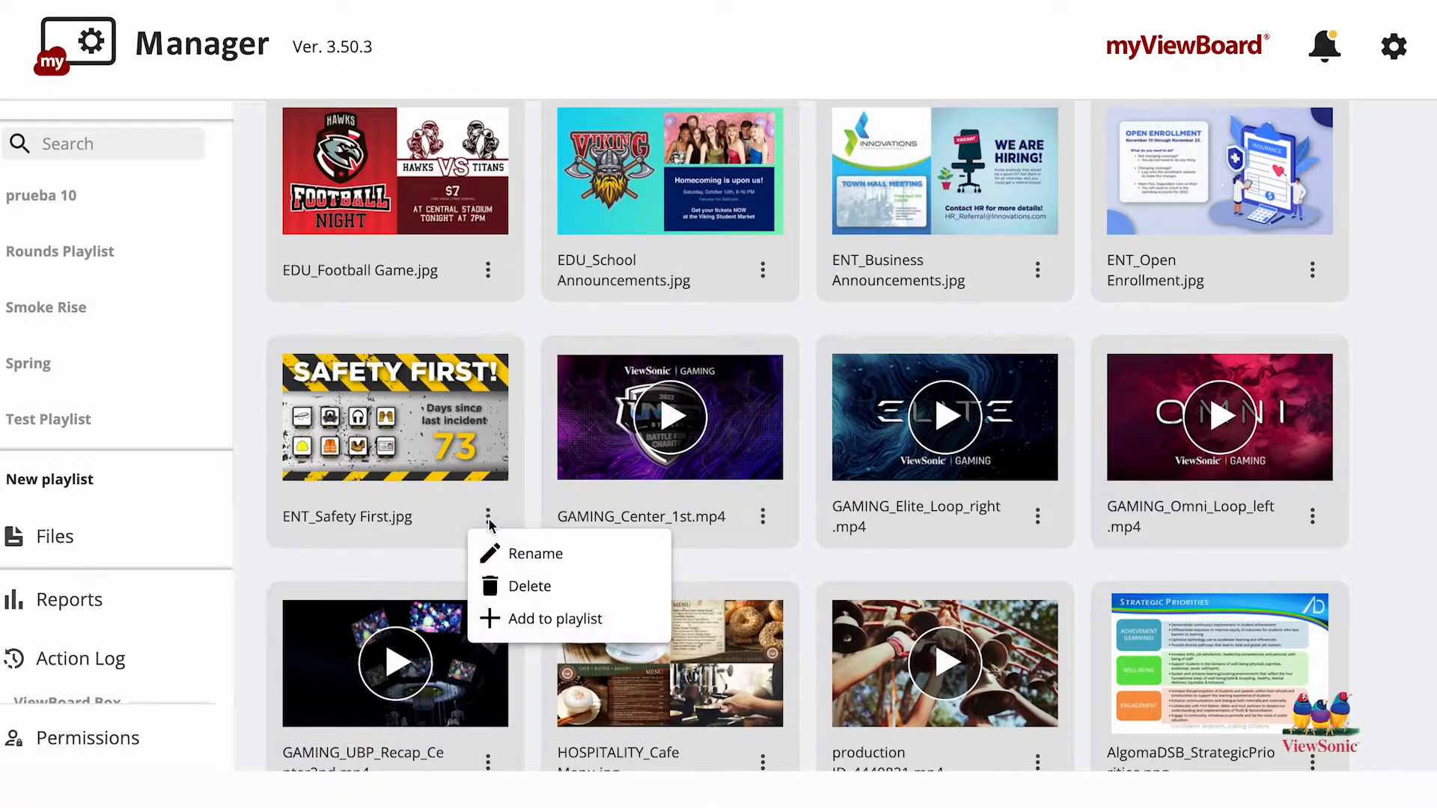
left_click(528, 621)
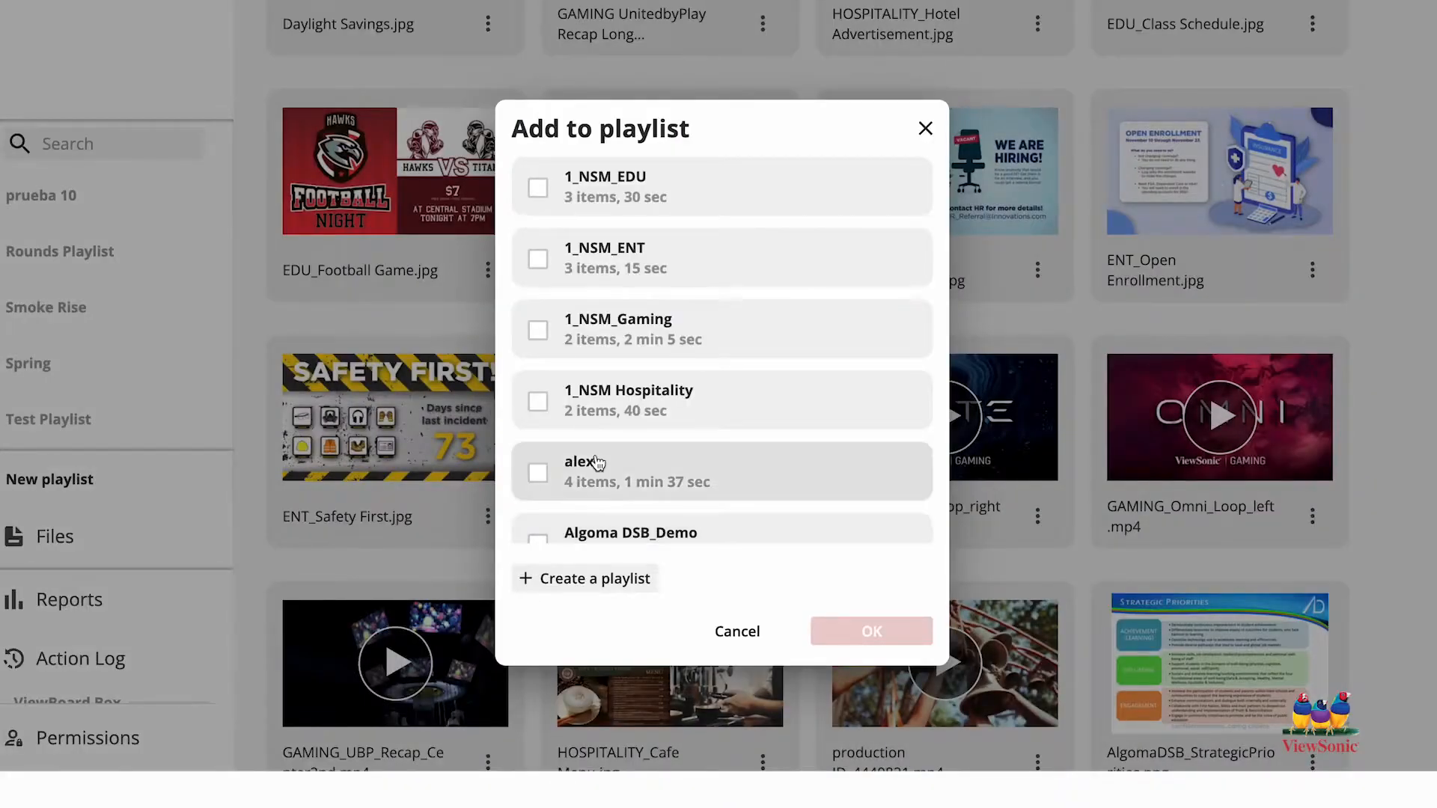
scroll(591, 460, "down", 10)
scroll(597, 460, "down", 4)
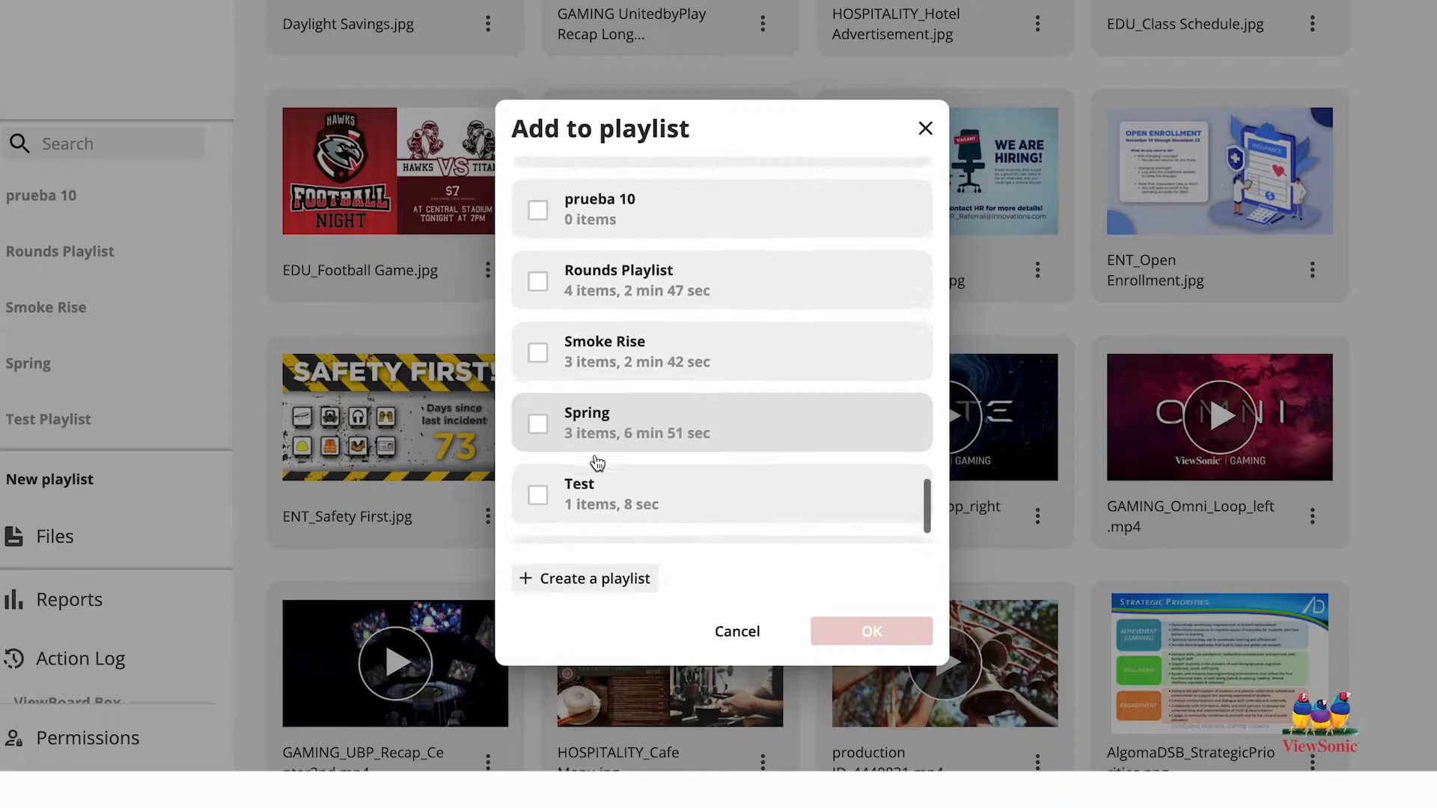
left_click(546, 469)
left_click(898, 636)
Step: Find the Test playlist in the playlist list and open it
scroll(87, 322, "up", 5)
scroll(88, 322, "up", 10)
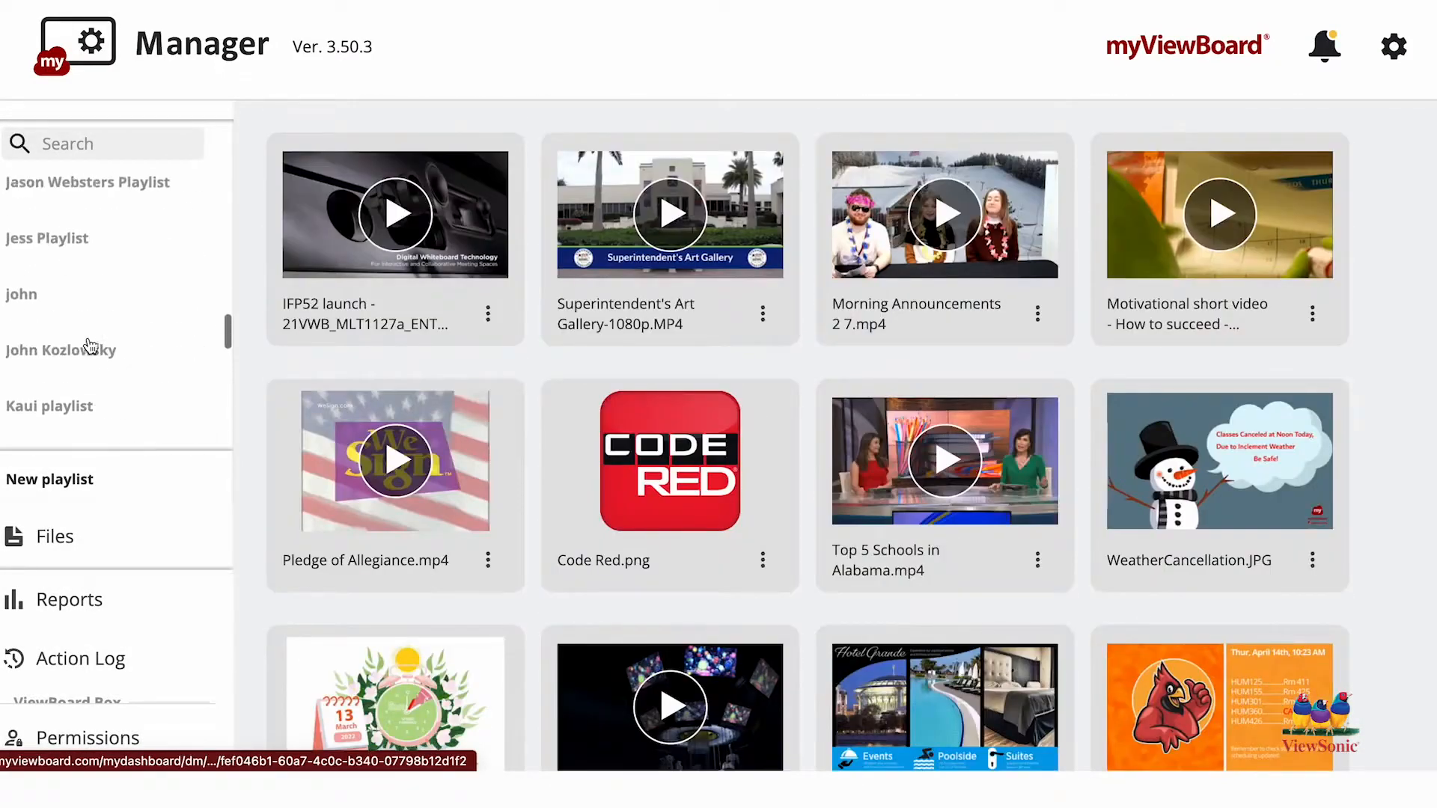
scroll(88, 403, "up", 5)
left_click(197, 516)
left_click(197, 515)
scroll(167, 599, "down", 5)
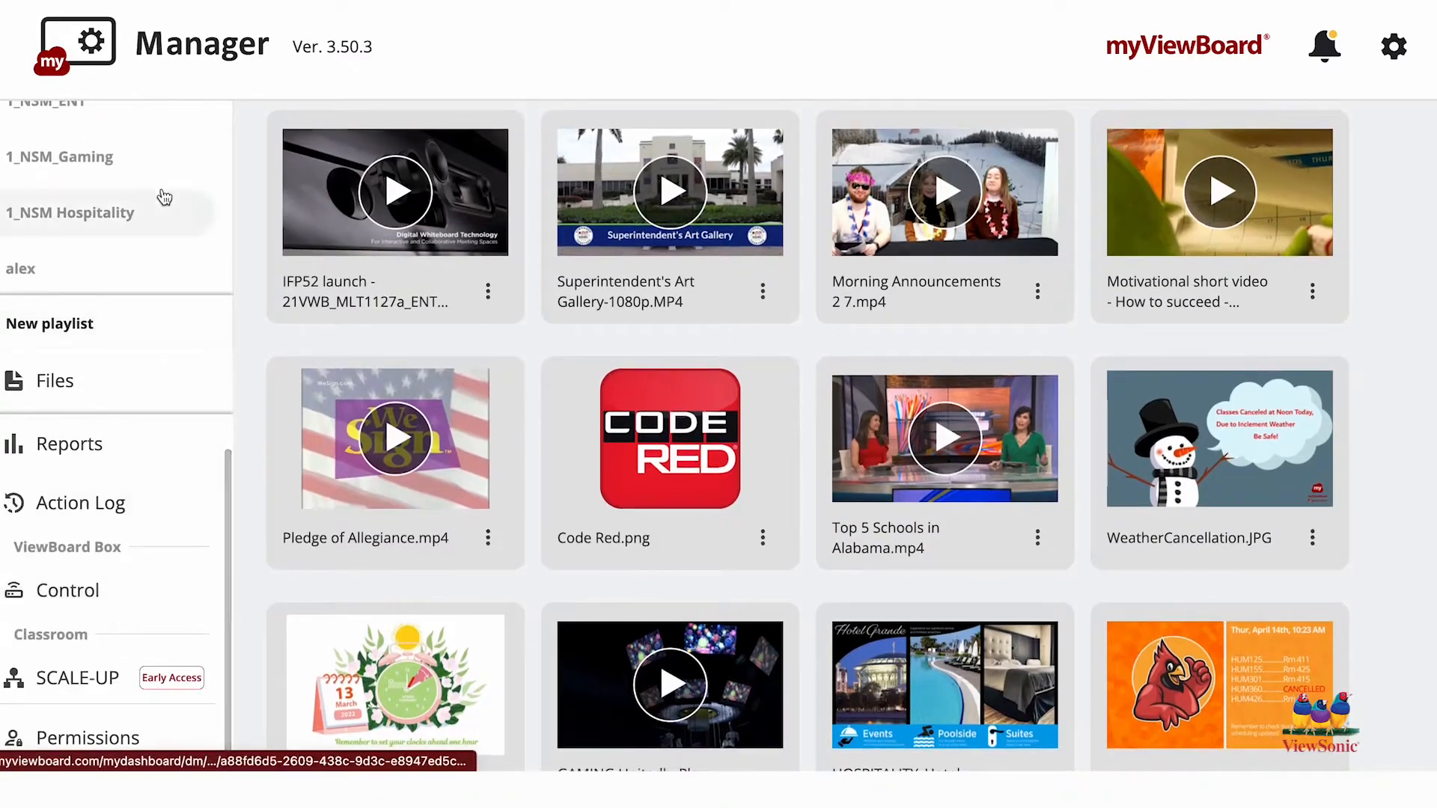
scroll(162, 199, "down", 10)
scroll(162, 199, "down", 10)
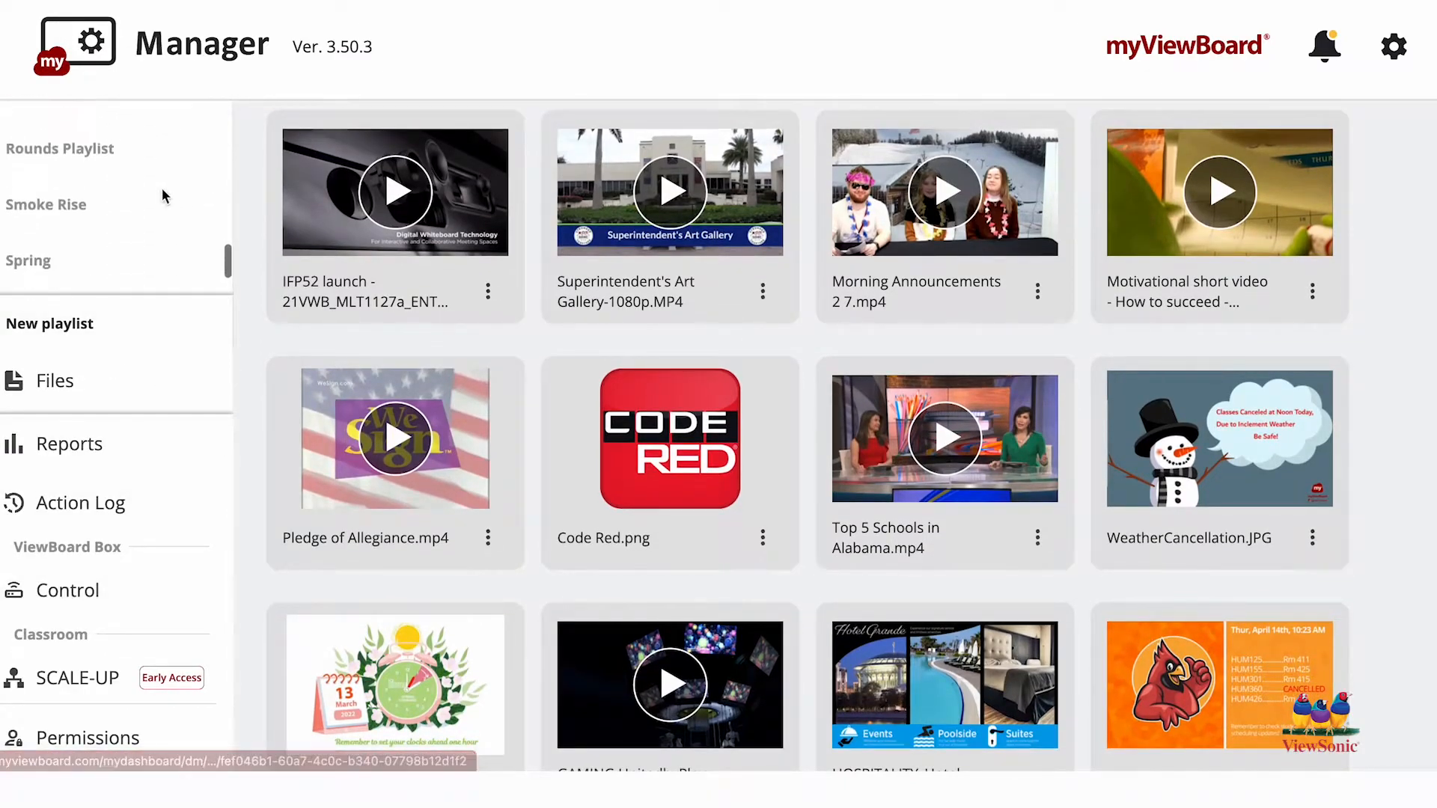
left_click(140, 217)
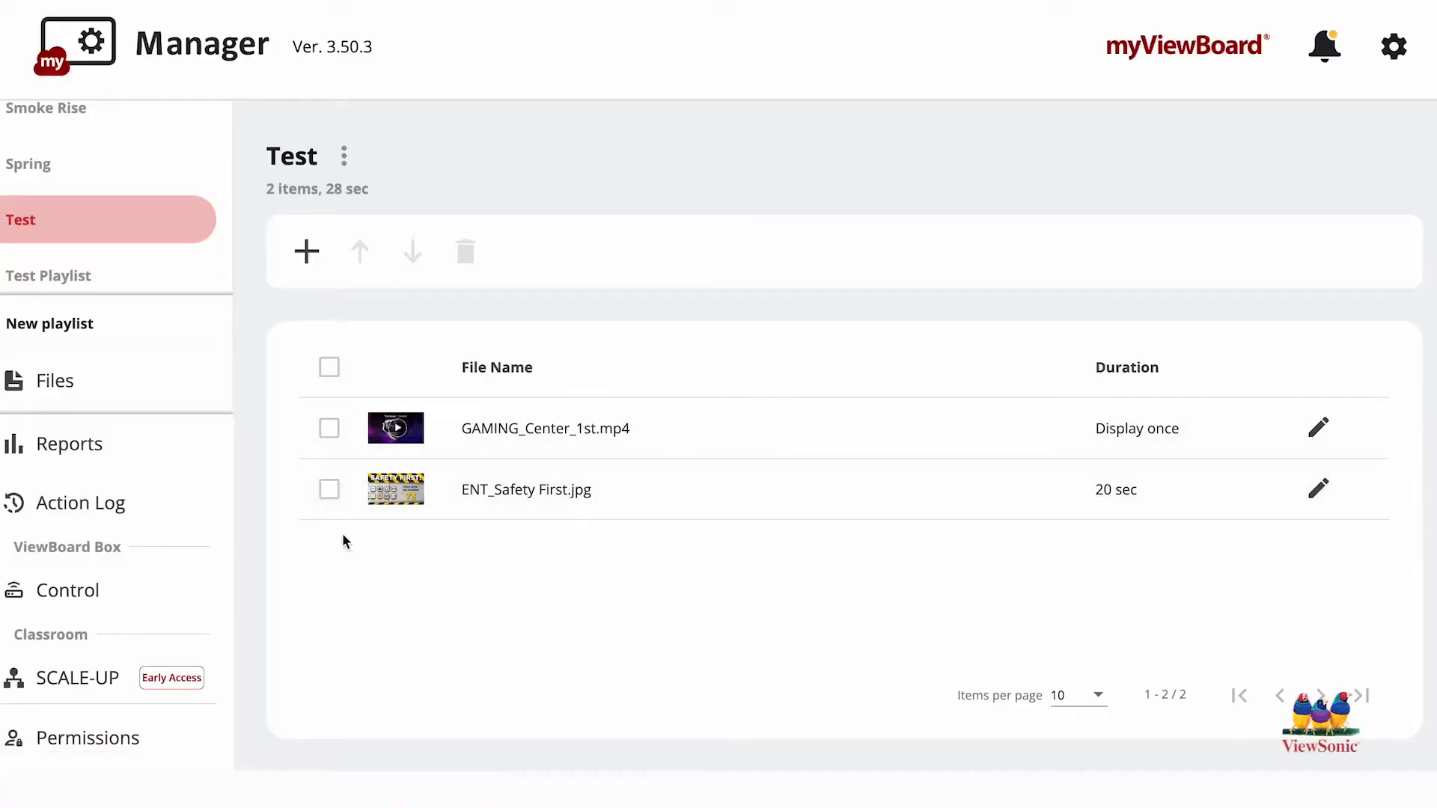
Step: Add Wash Hands-06 and wash_hands_video from the myViewboard Originals resources to the Test playlist
left_click(317, 259)
left_click(631, 118)
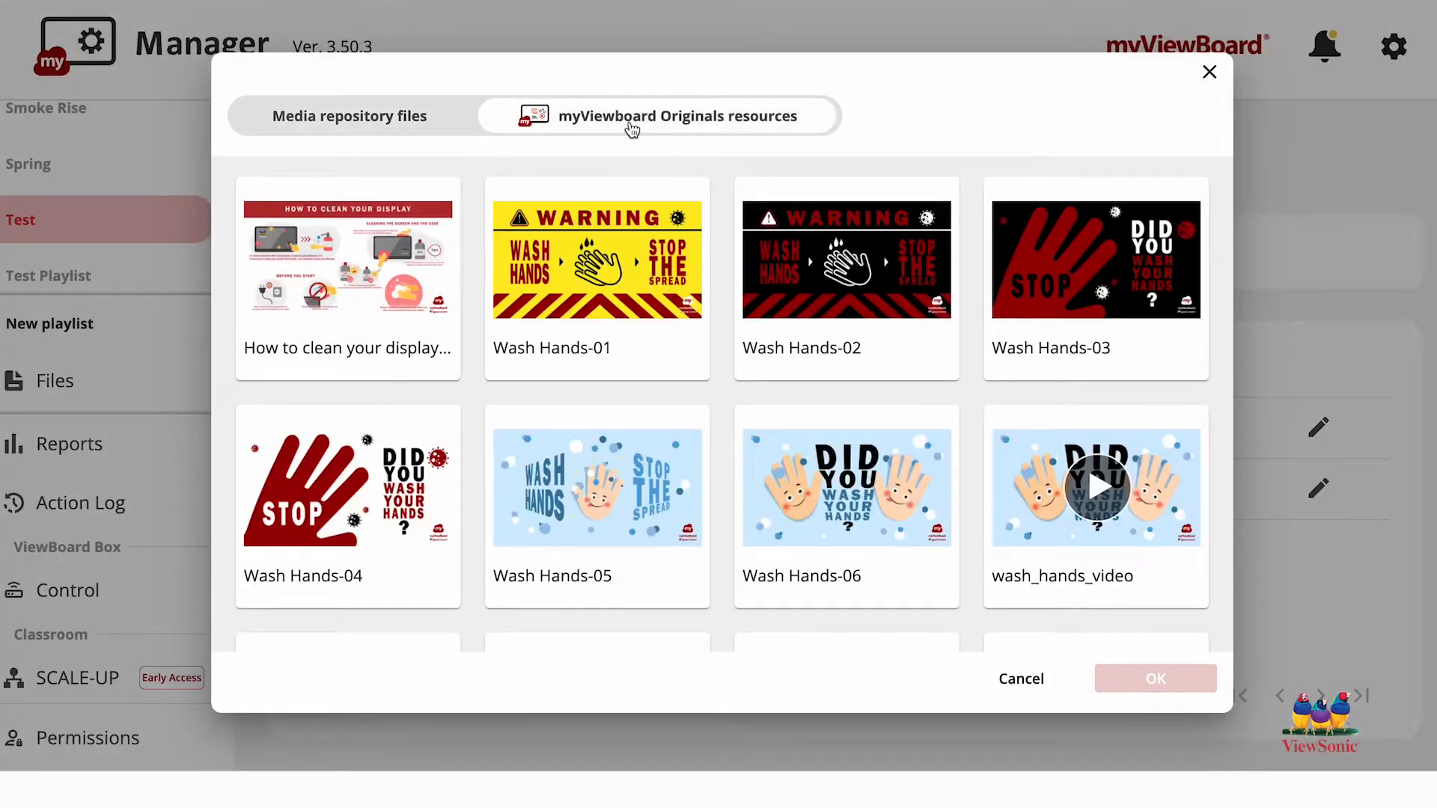
left_click(1069, 570)
left_click(923, 558)
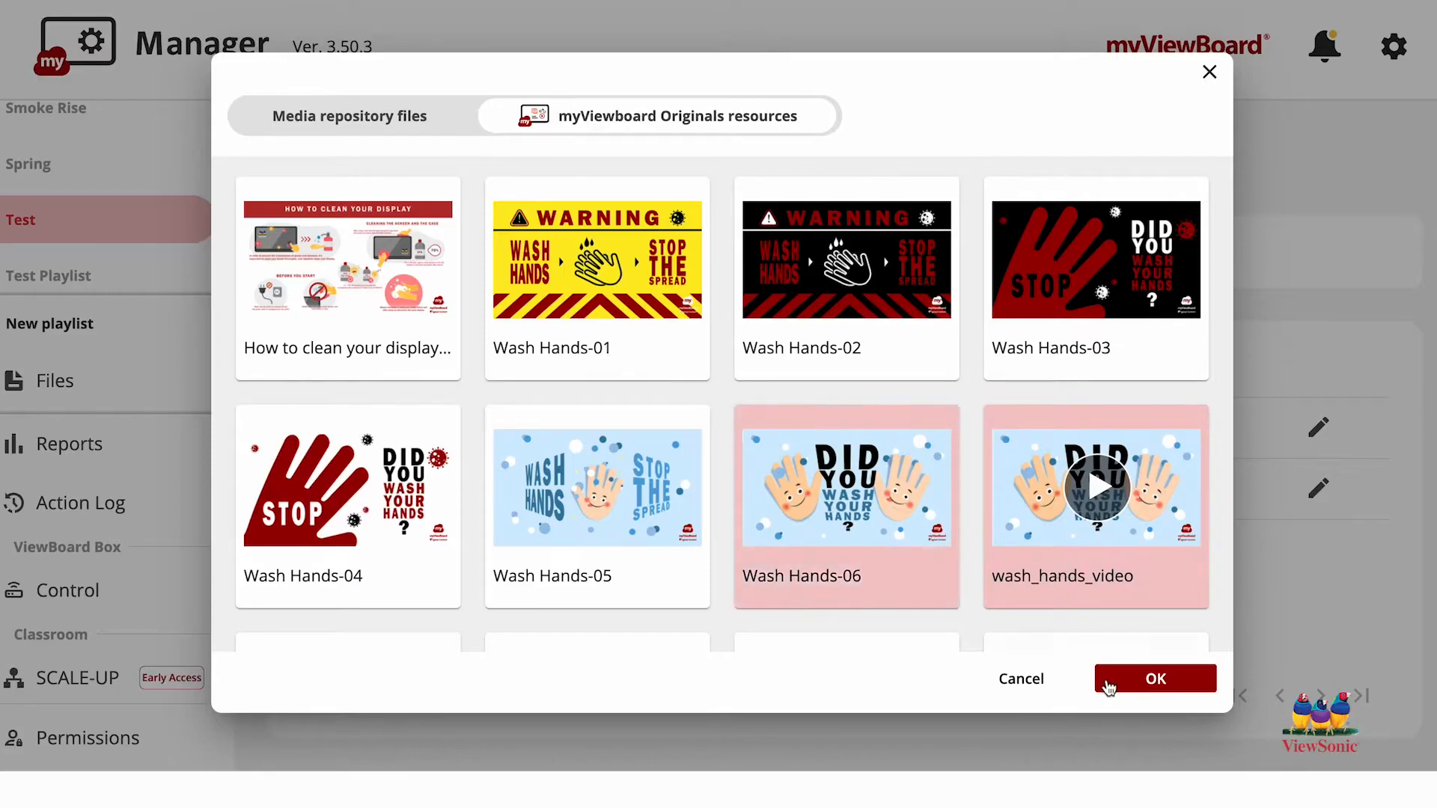
left_click(1154, 682)
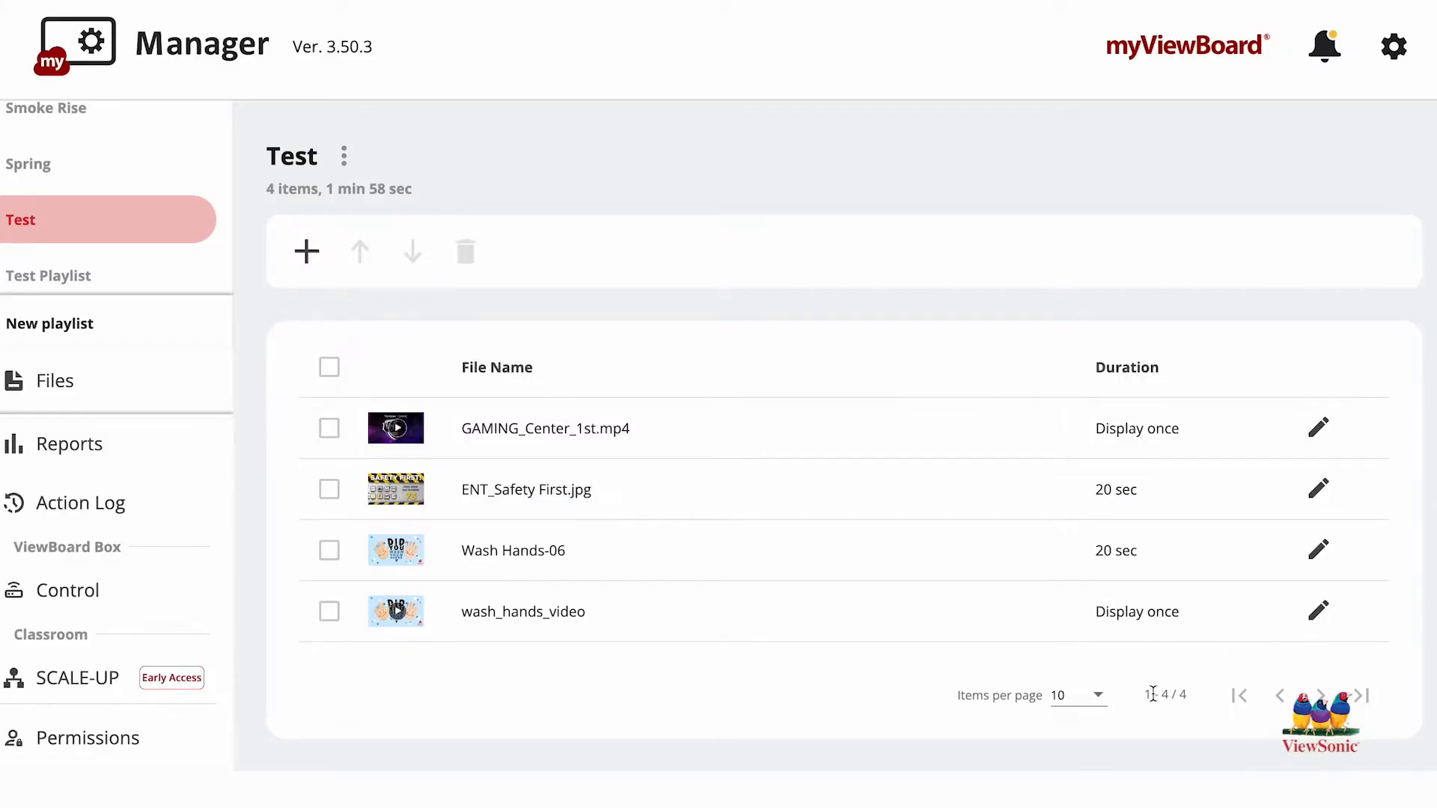
Step: Delete Wash Hands-06 from the Test playlist
left_click(329, 555)
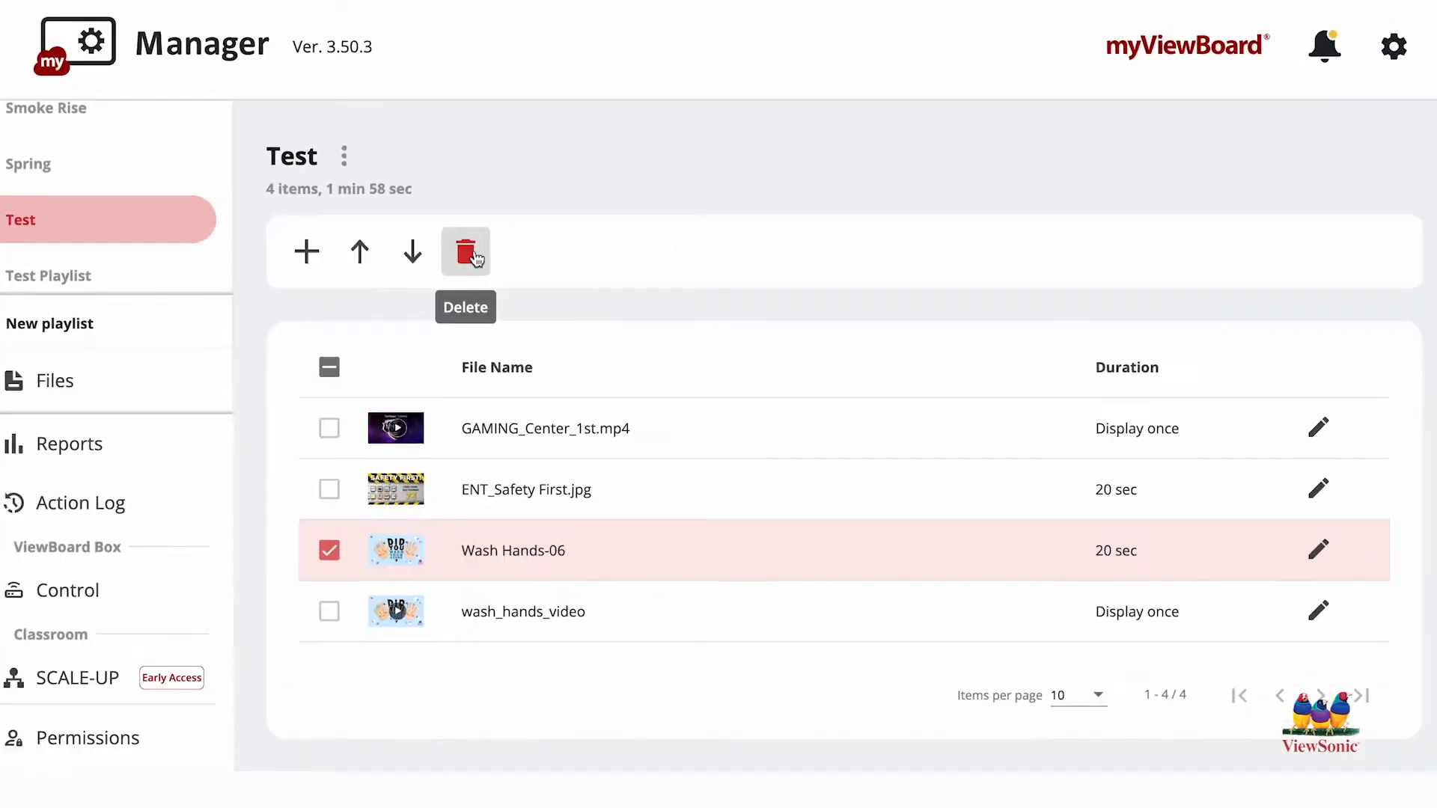
left_click(471, 255)
left_click(804, 495)
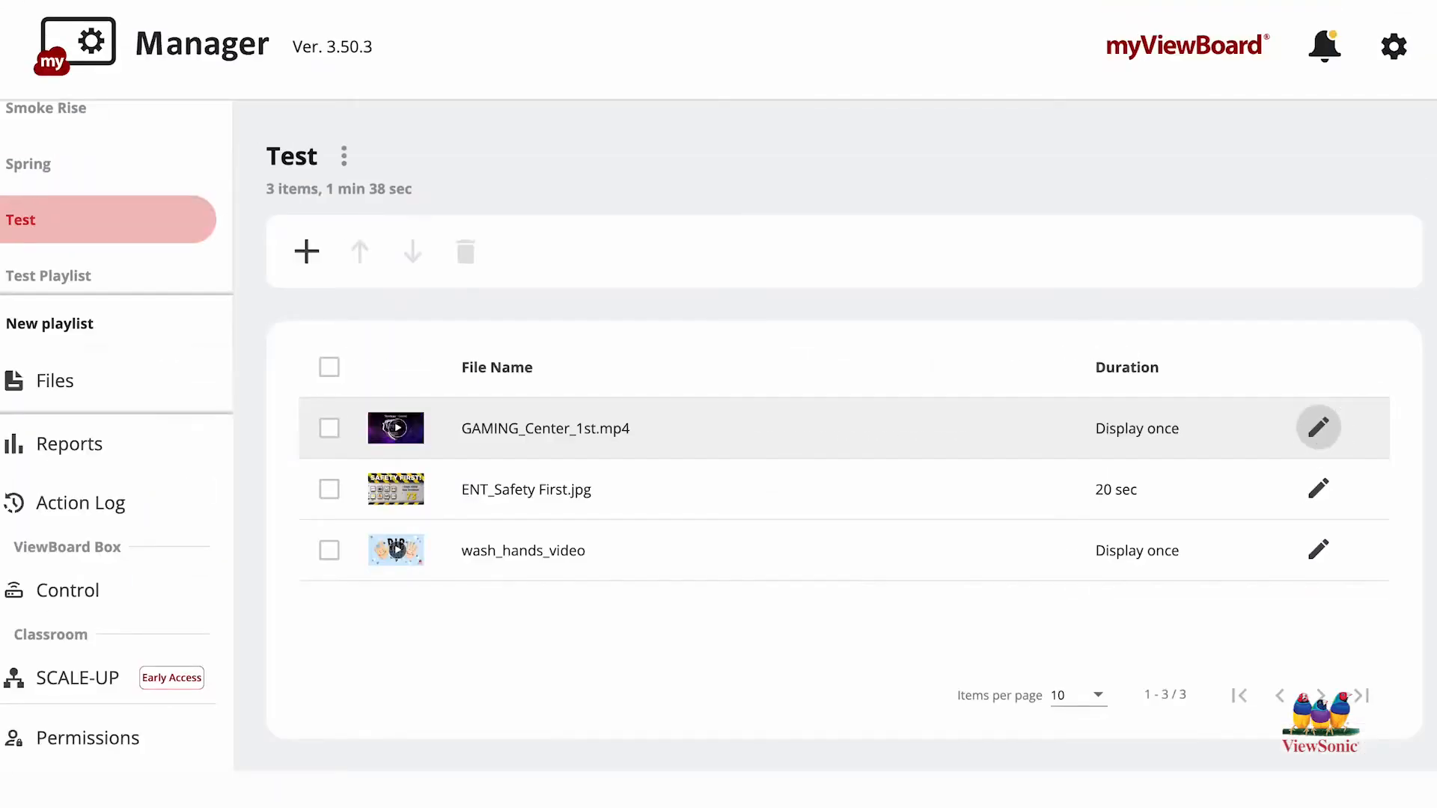
Step: Review the duration settings of GAMING_Center_1st.mp4 and ENT_Safety First.jpg in the Test playlist without changing them
left_click(1319, 431)
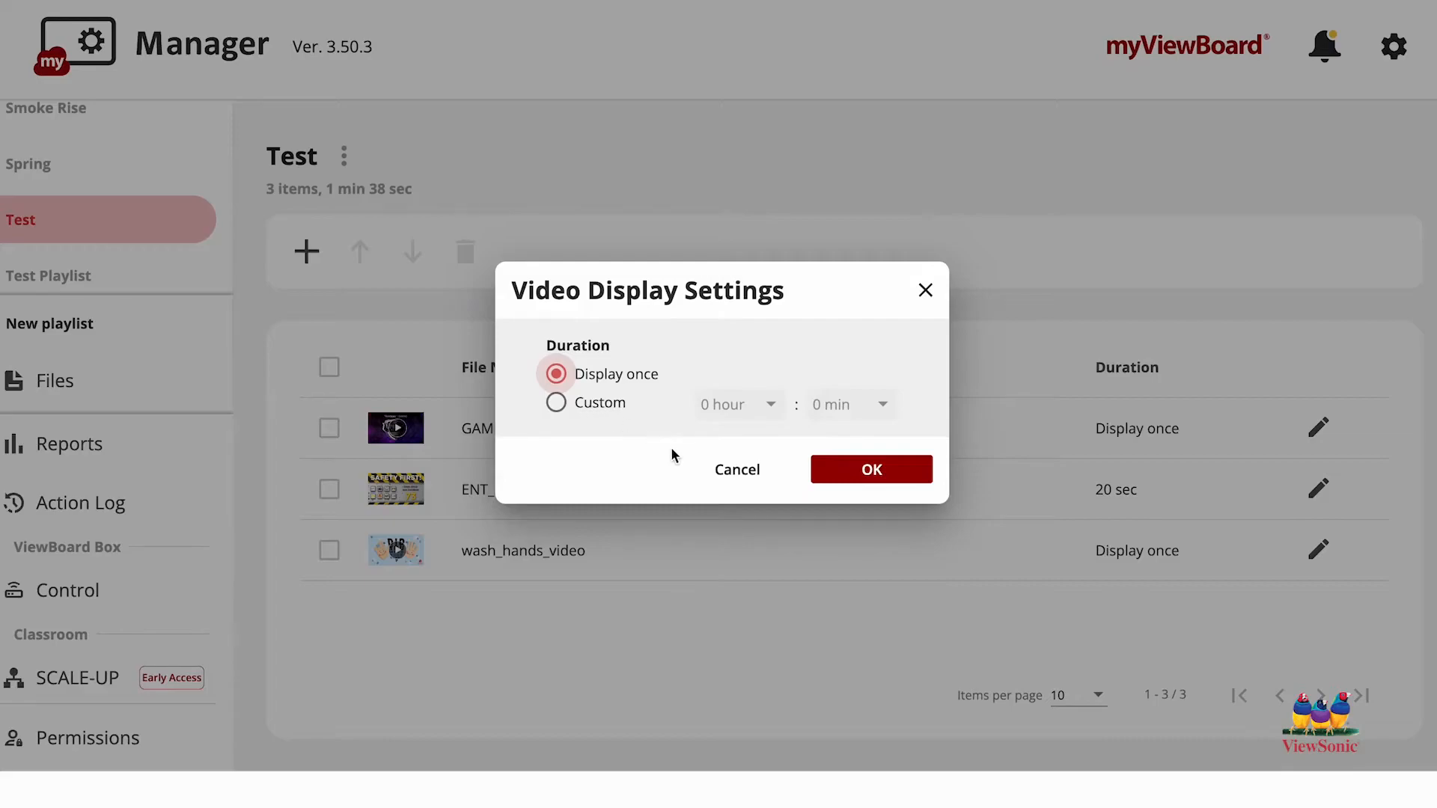
left_click(741, 486)
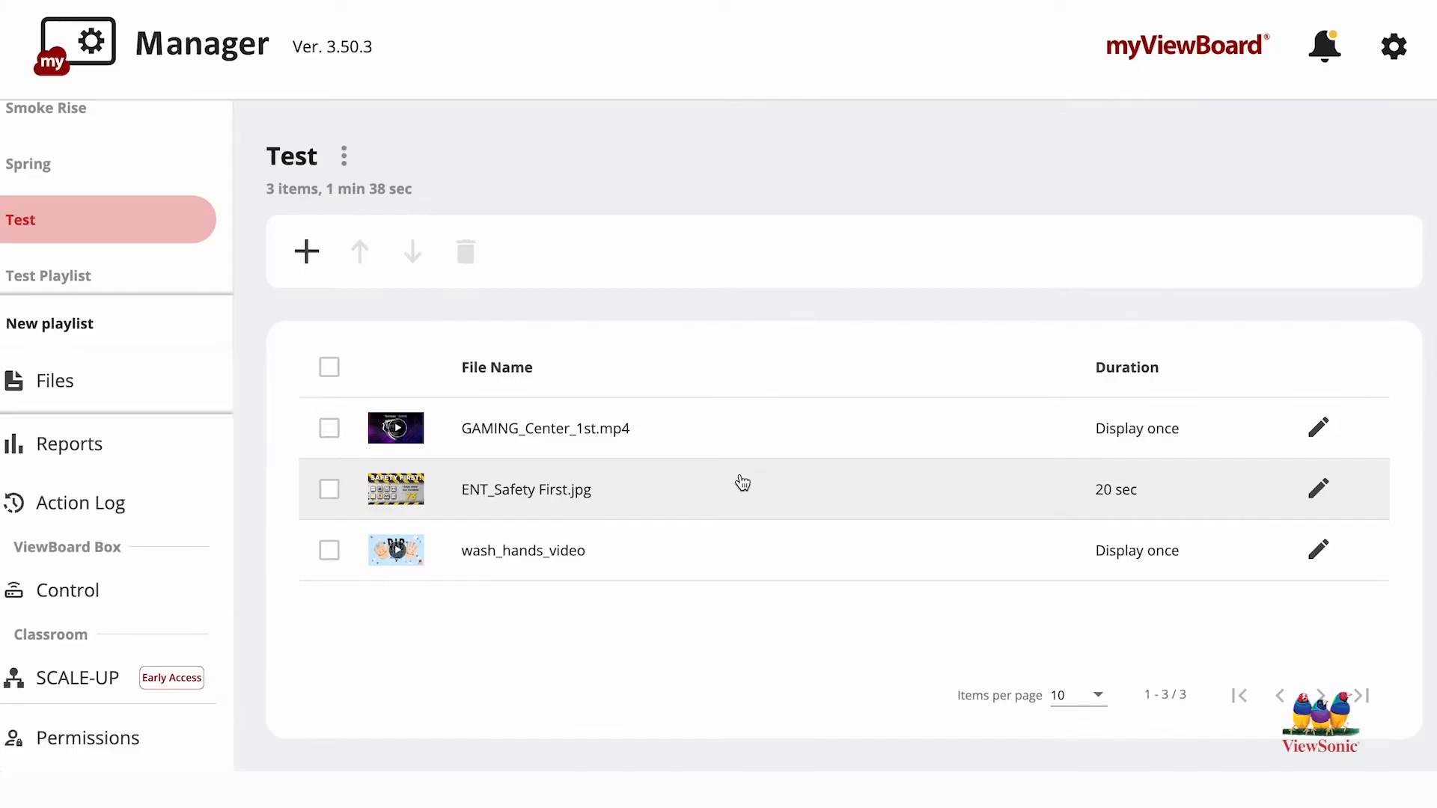
left_click(1319, 488)
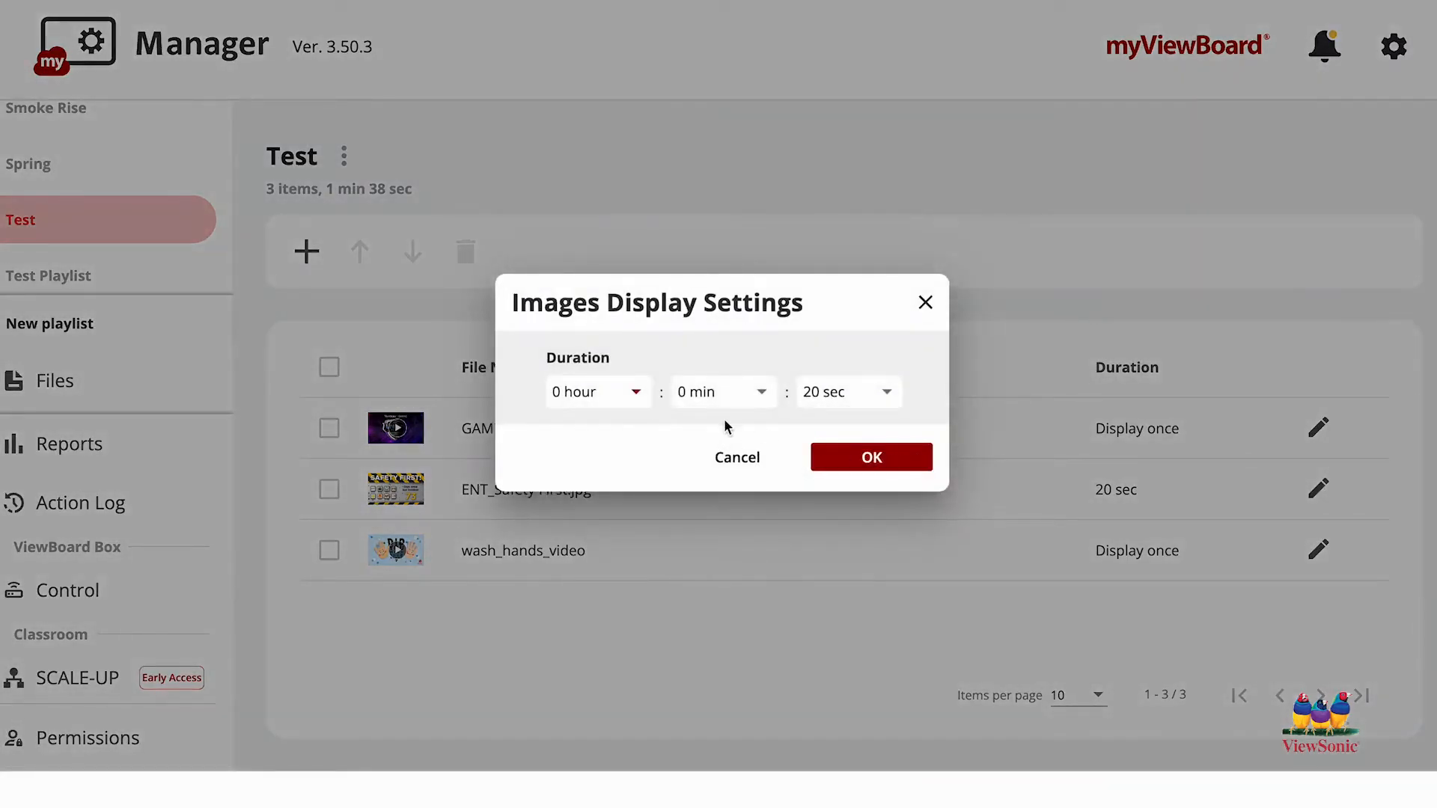
left_click(751, 456)
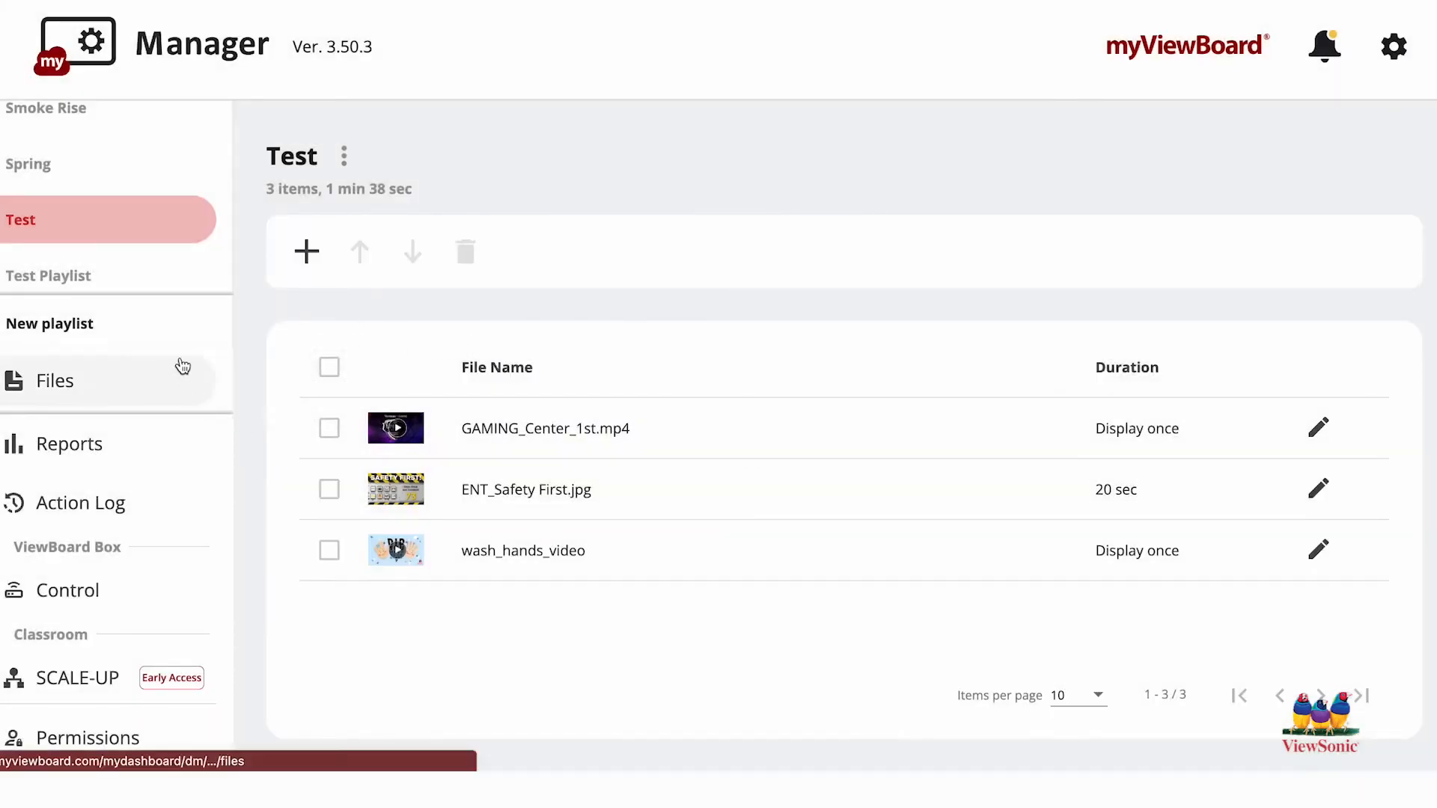
Step: Go to the Starred devices, switch to the advanced features and select the Sharpe 52 device
scroll(183, 366, "up", 6)
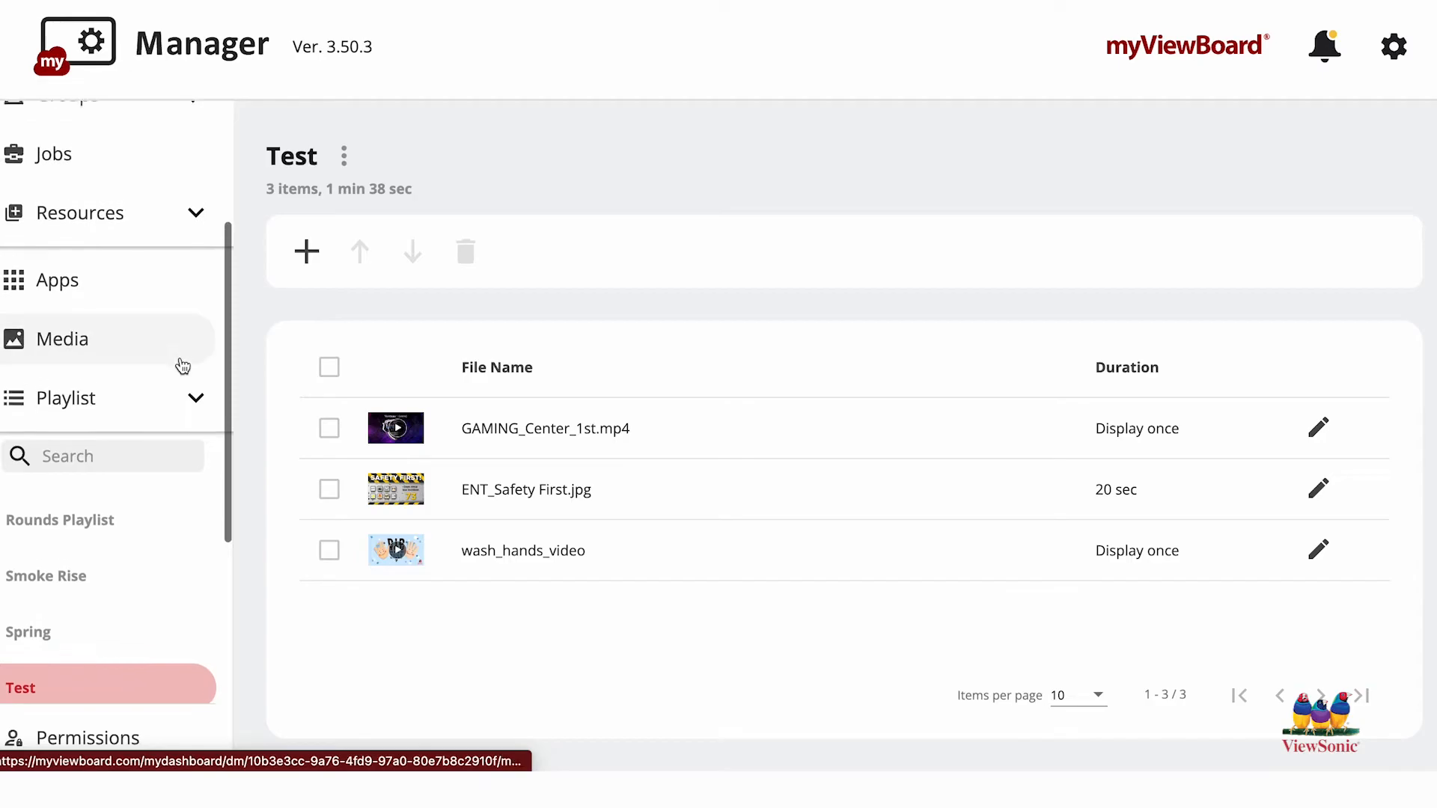
scroll(183, 366, "up", 4)
left_click(154, 294)
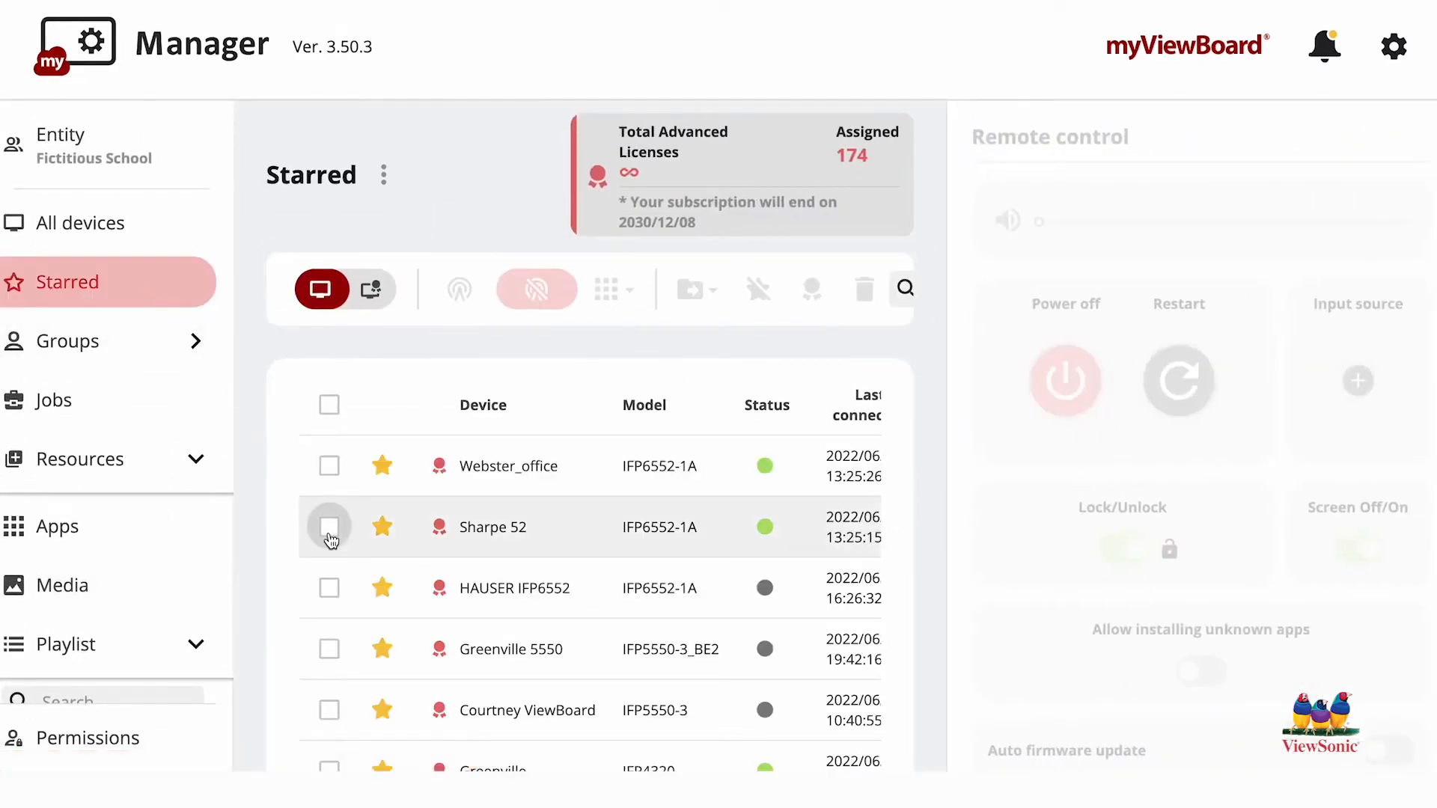
left_click(375, 298)
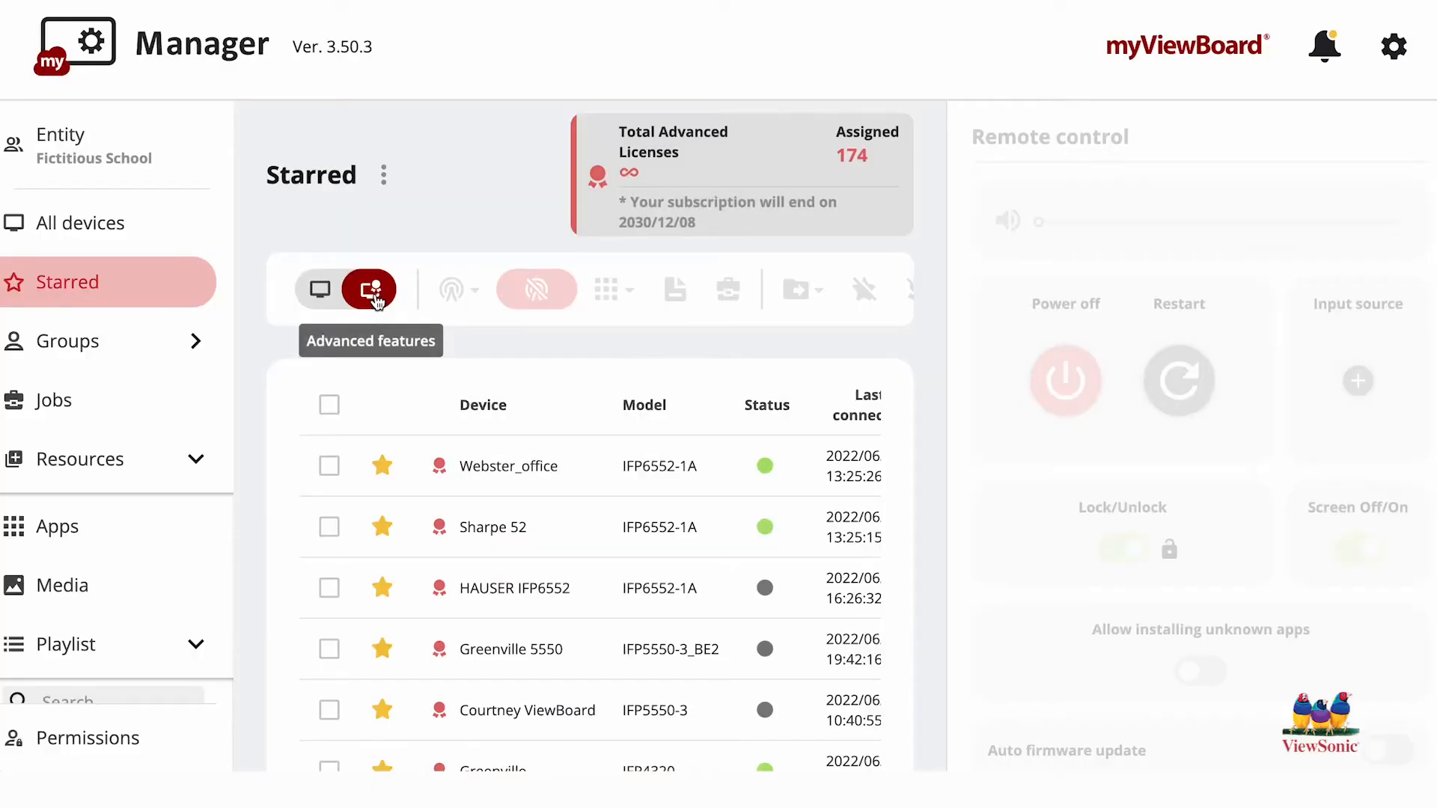
left_click(330, 527)
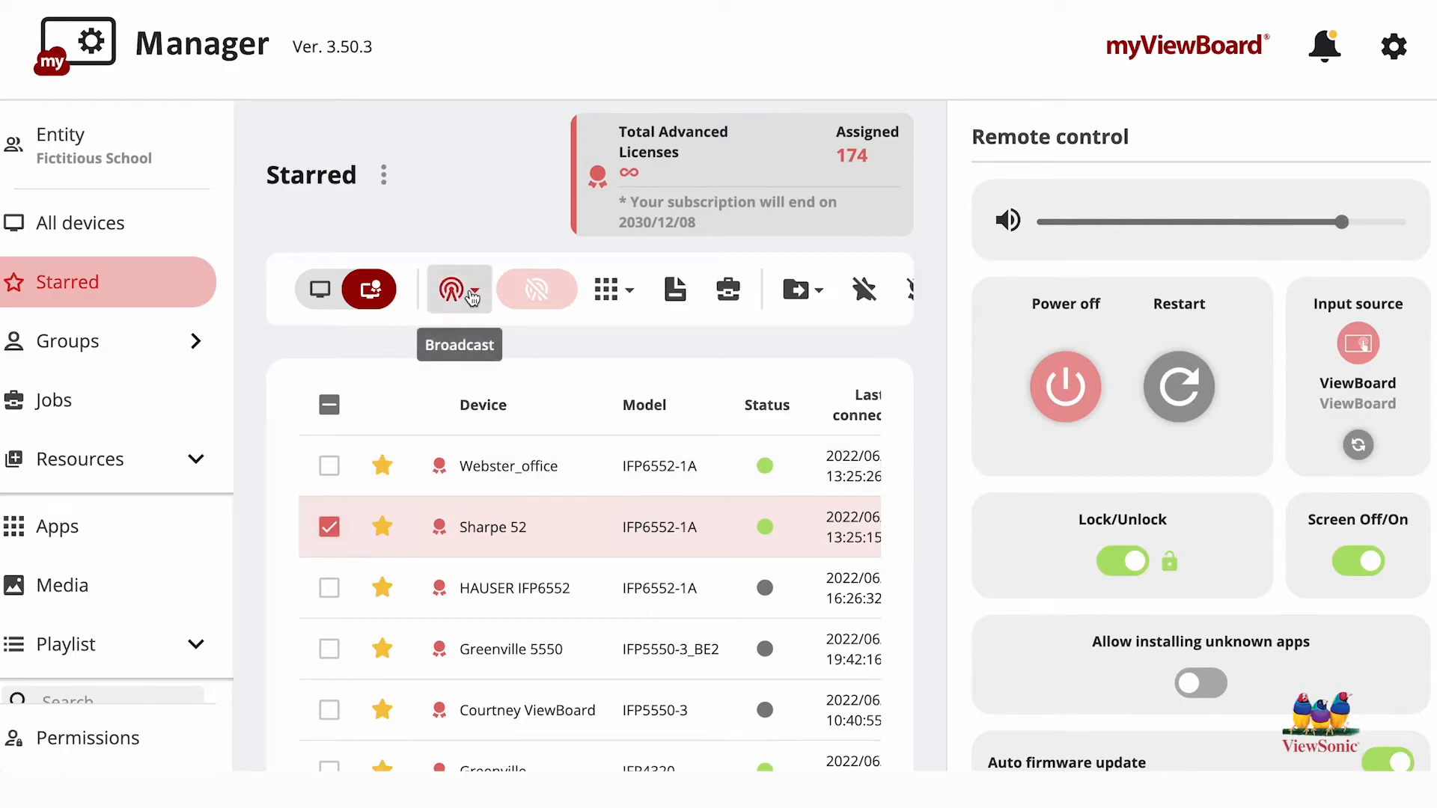
Step: Start a playlist broadcast for the selected device and choose the Test playlist to display
left_click(473, 298)
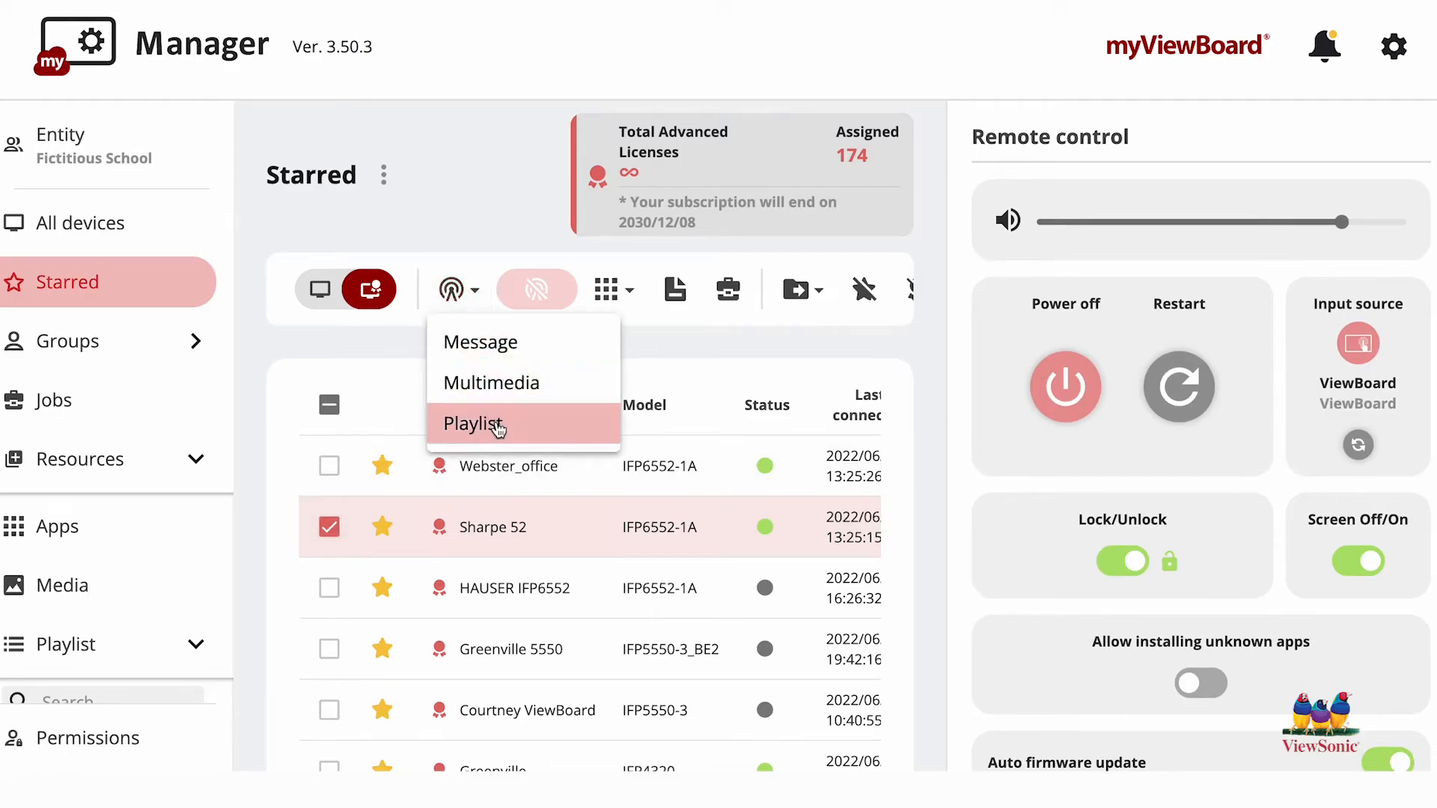
left_click(473, 424)
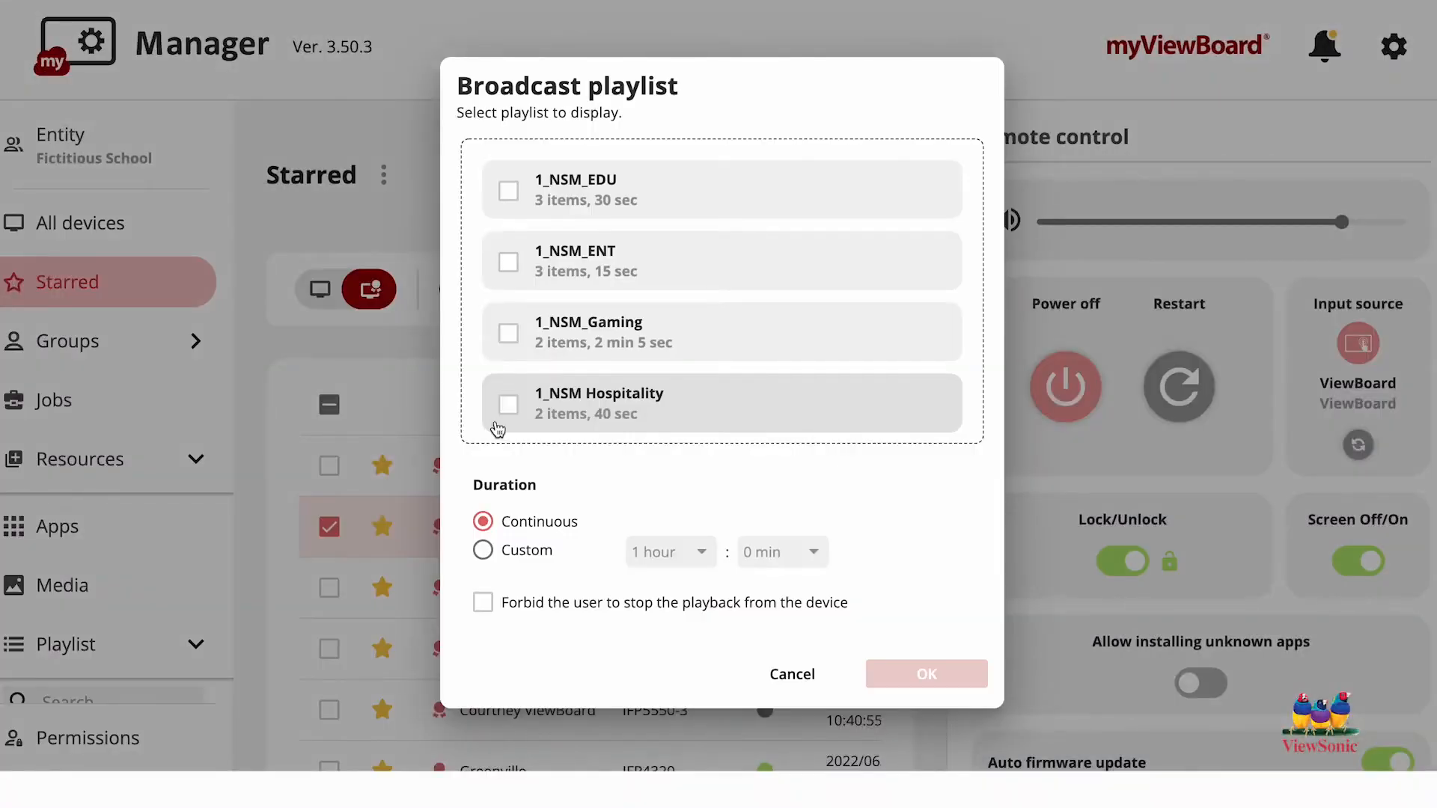
scroll(648, 358, "down", 15)
scroll(648, 358, "down", 5)
left_click(508, 386)
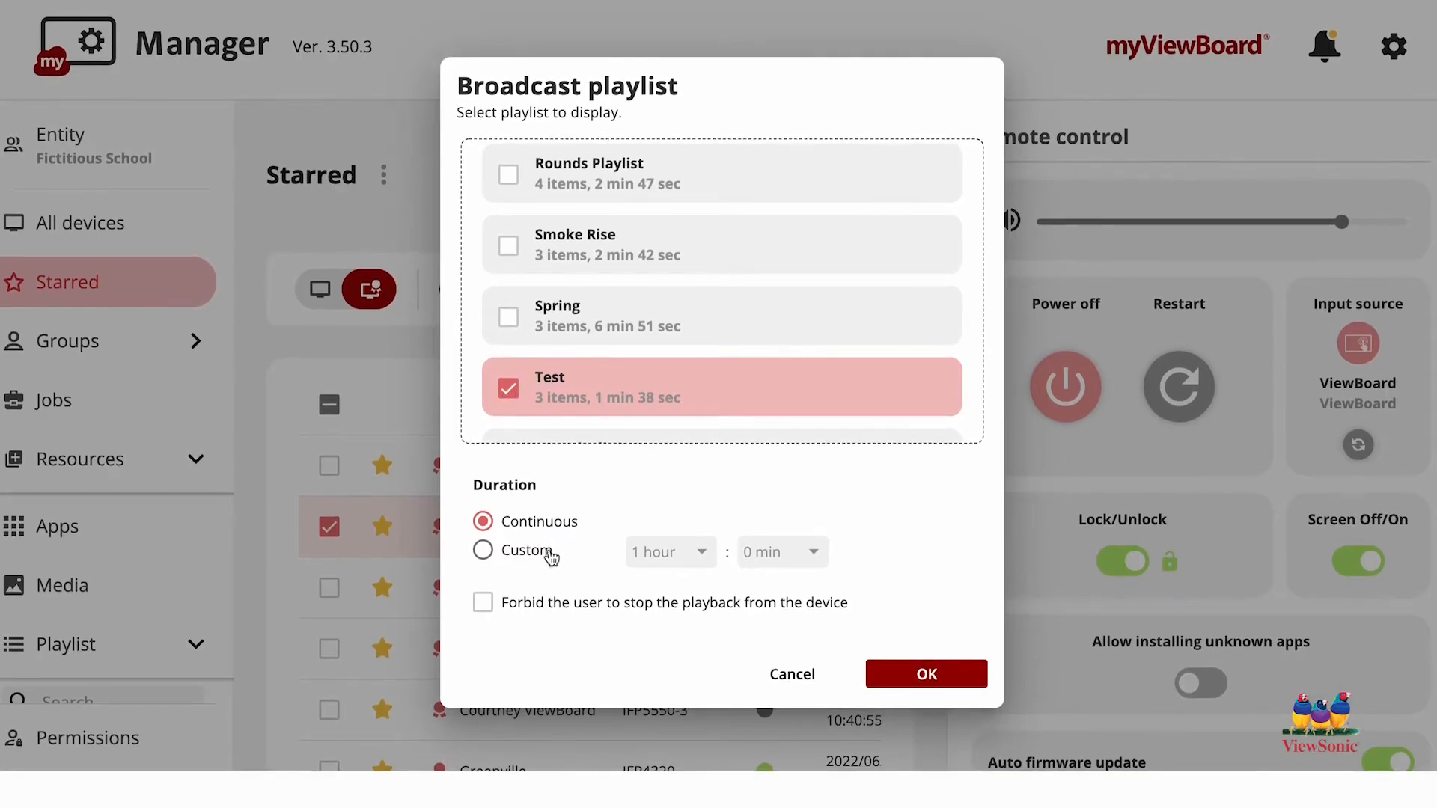
Step: Broadcast with a custom duration of 1 hour 0 min, forbid users to stop playback from the device, and dismiss the confirmation
left_click(550, 554)
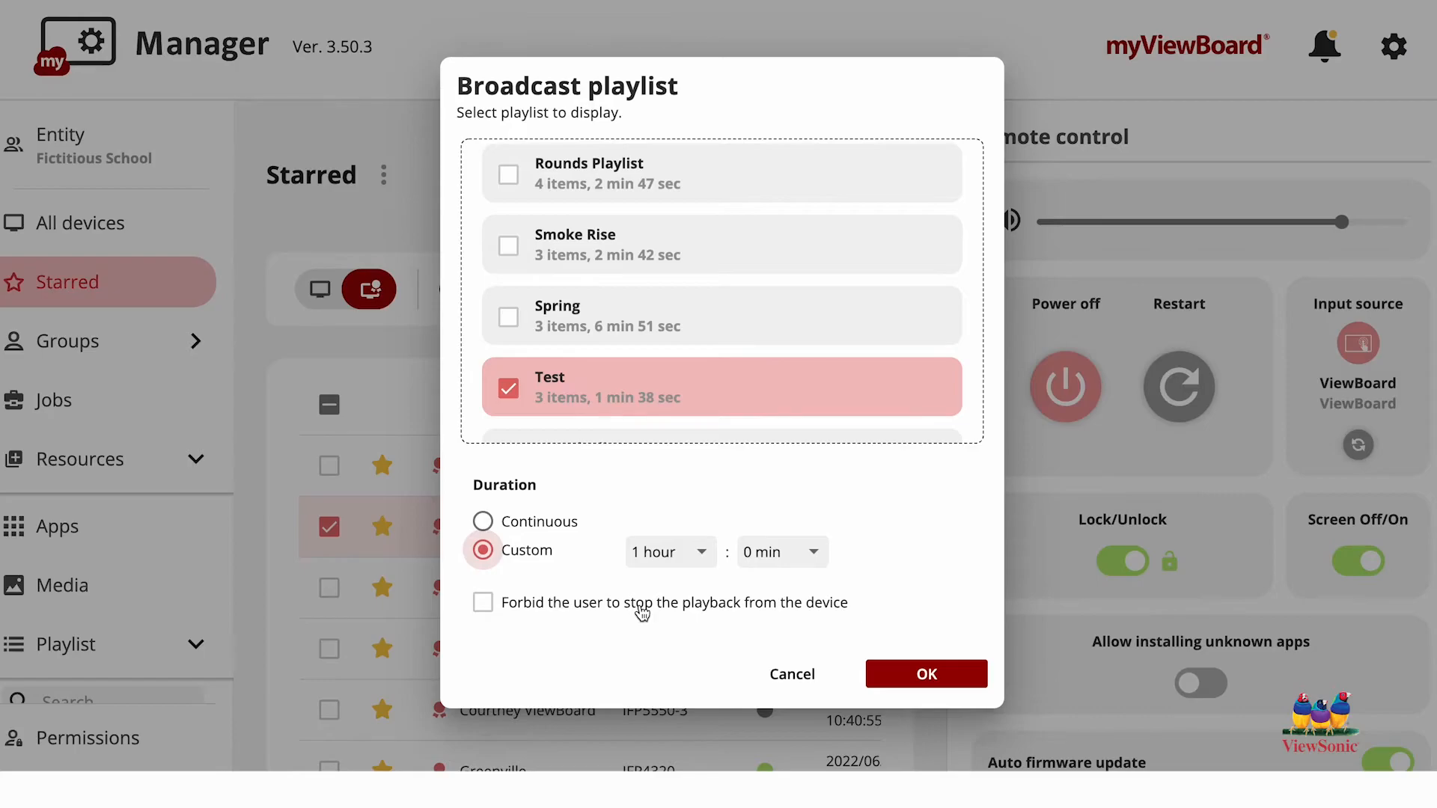
left_click(639, 609)
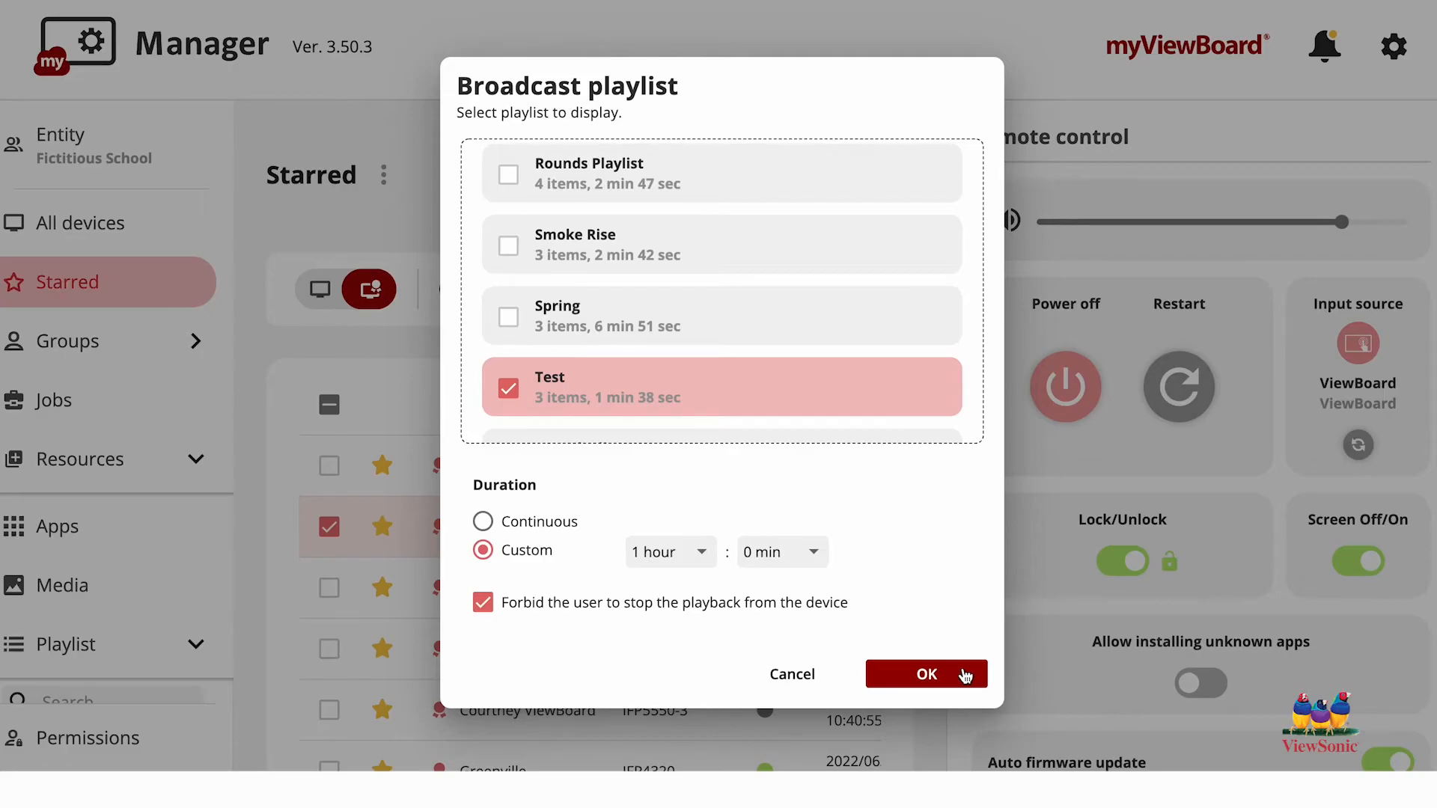
left_click(966, 675)
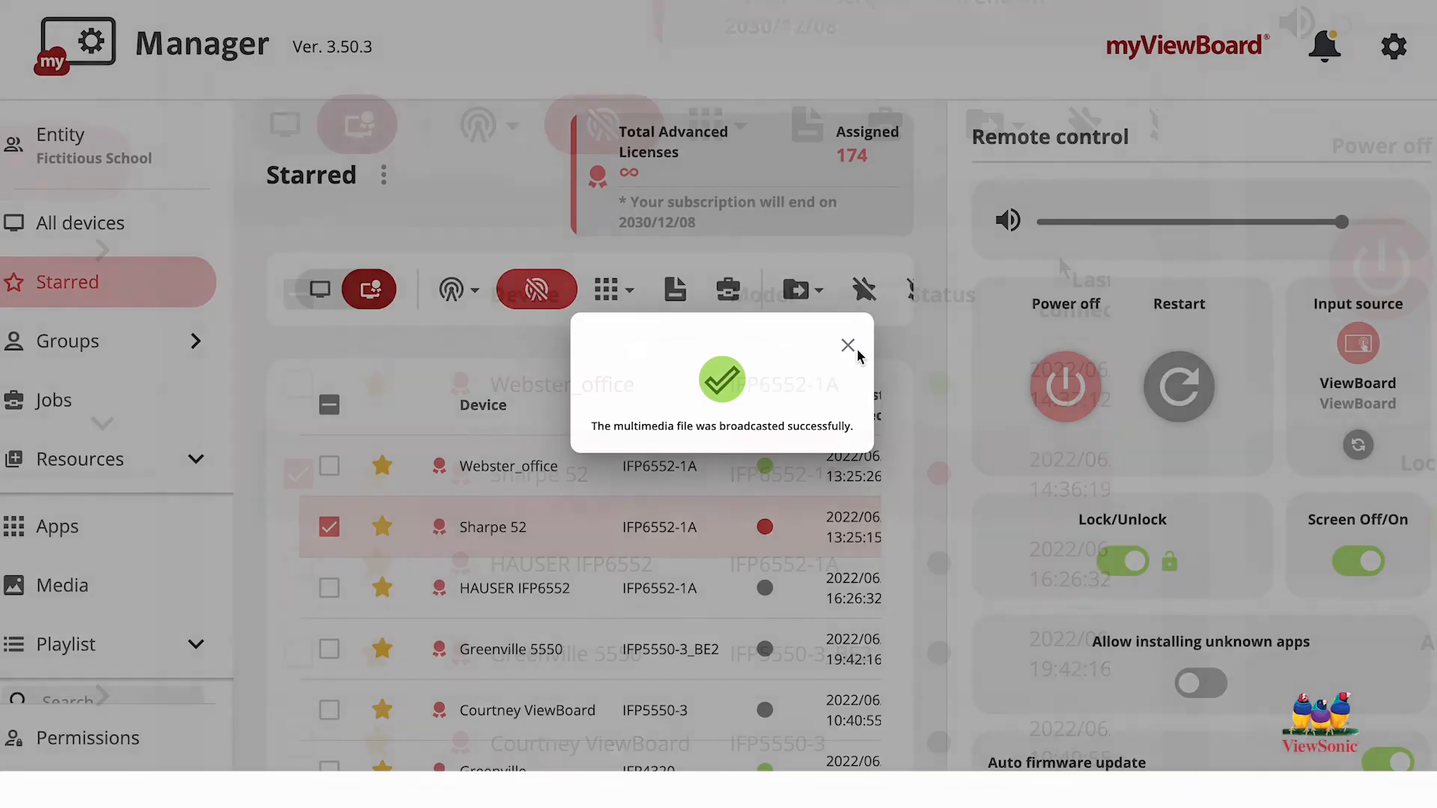
left_click(850, 344)
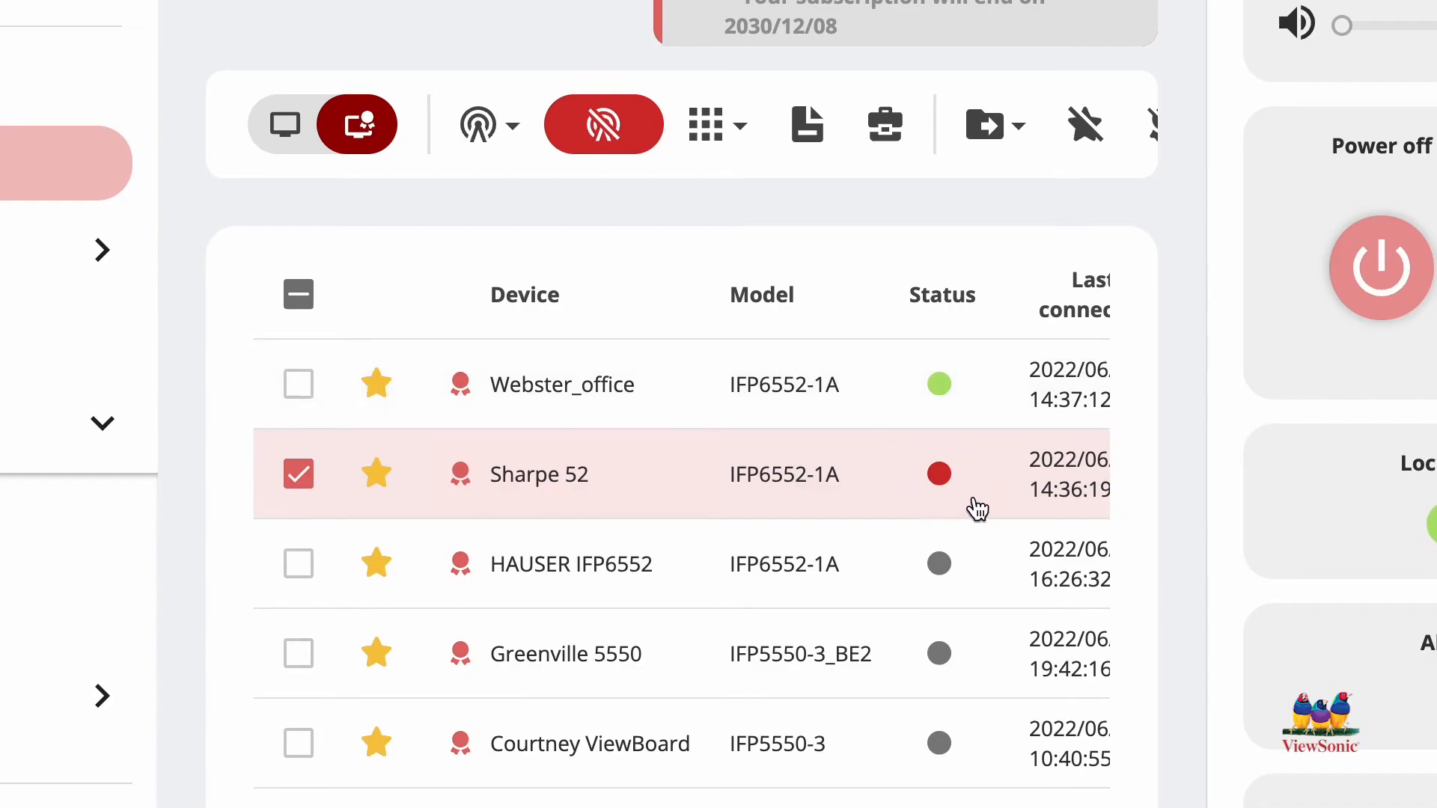
Step: End the playlist broadcast on the Sharpe 52 device
mouse_move(949, 476)
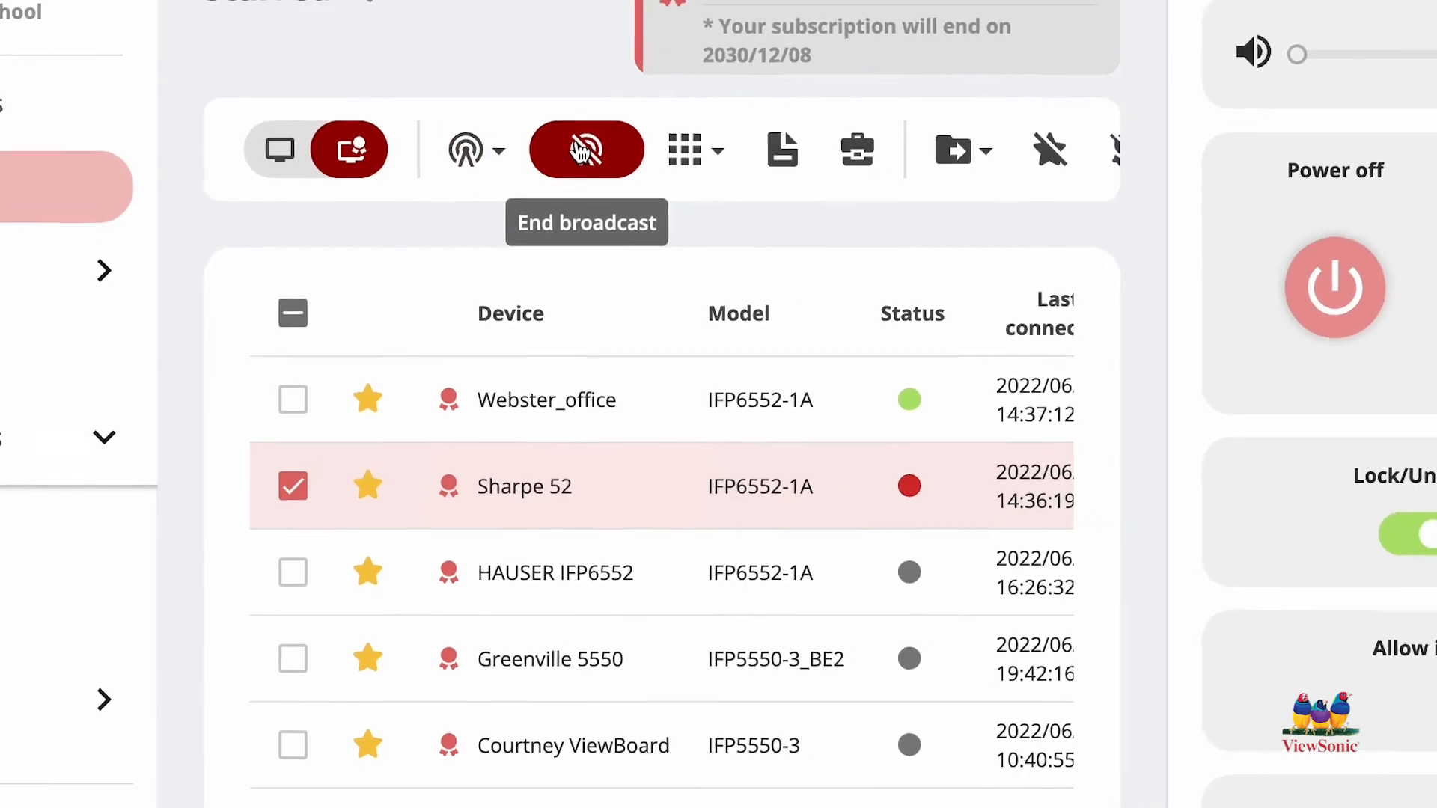
left_click(582, 150)
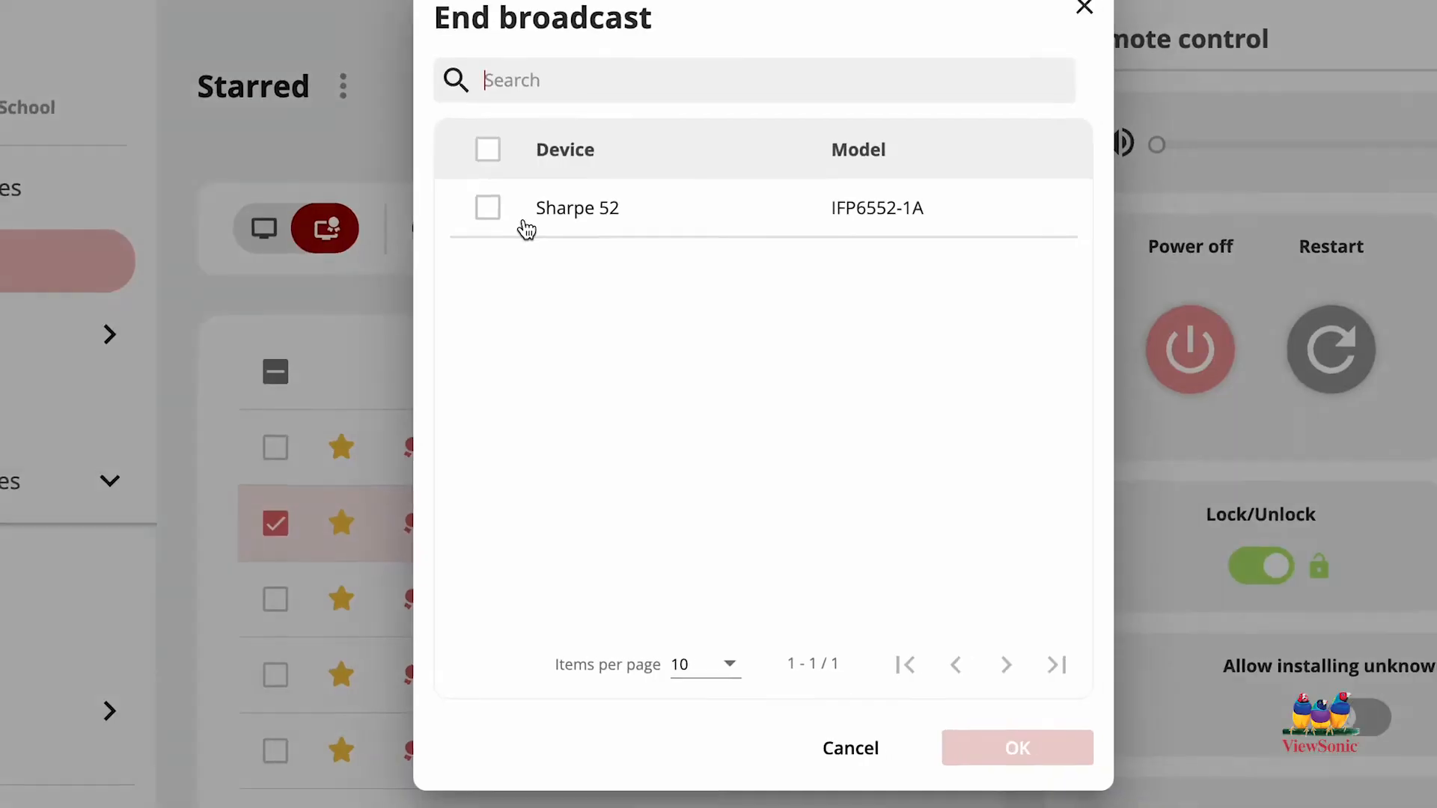
left_click(467, 248)
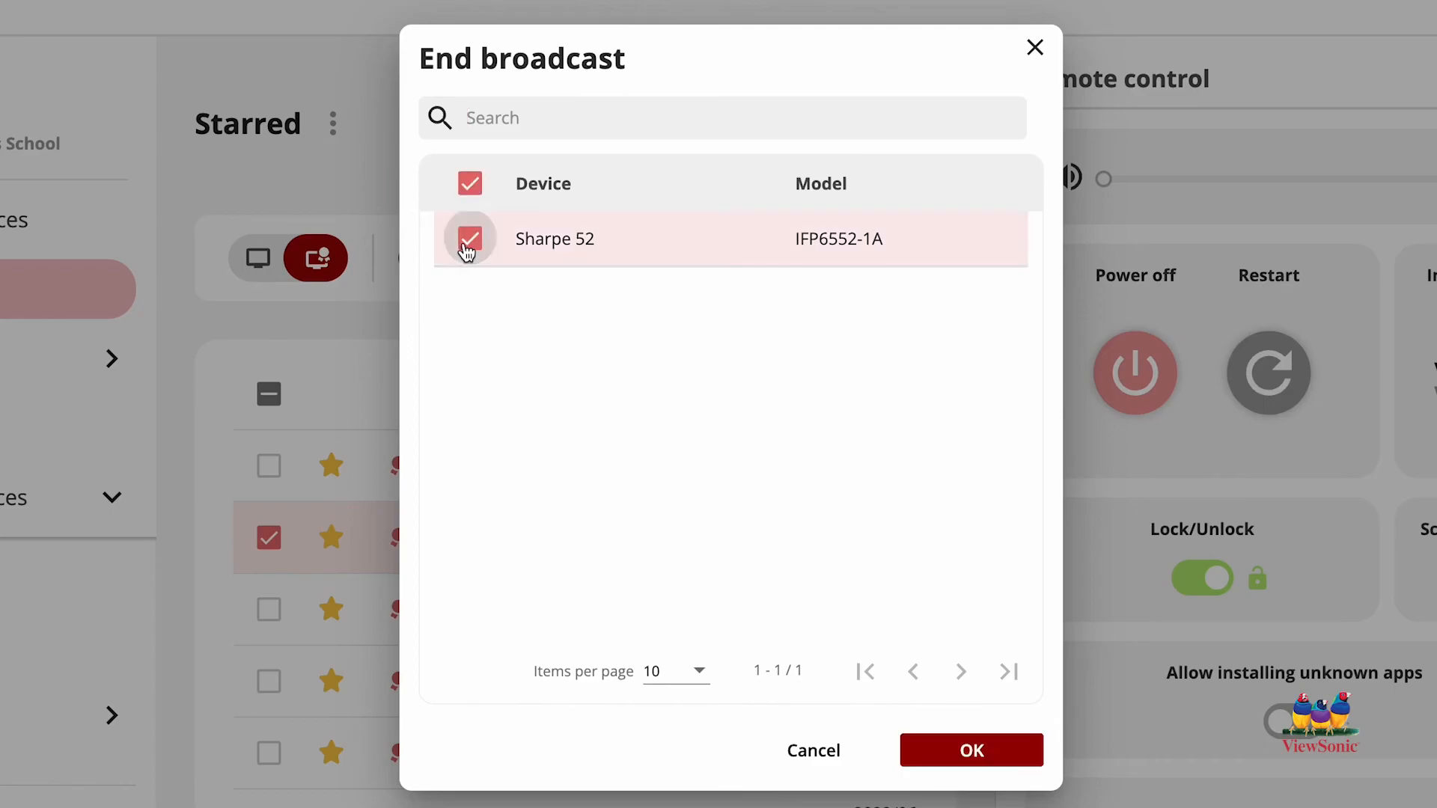
left_click(952, 752)
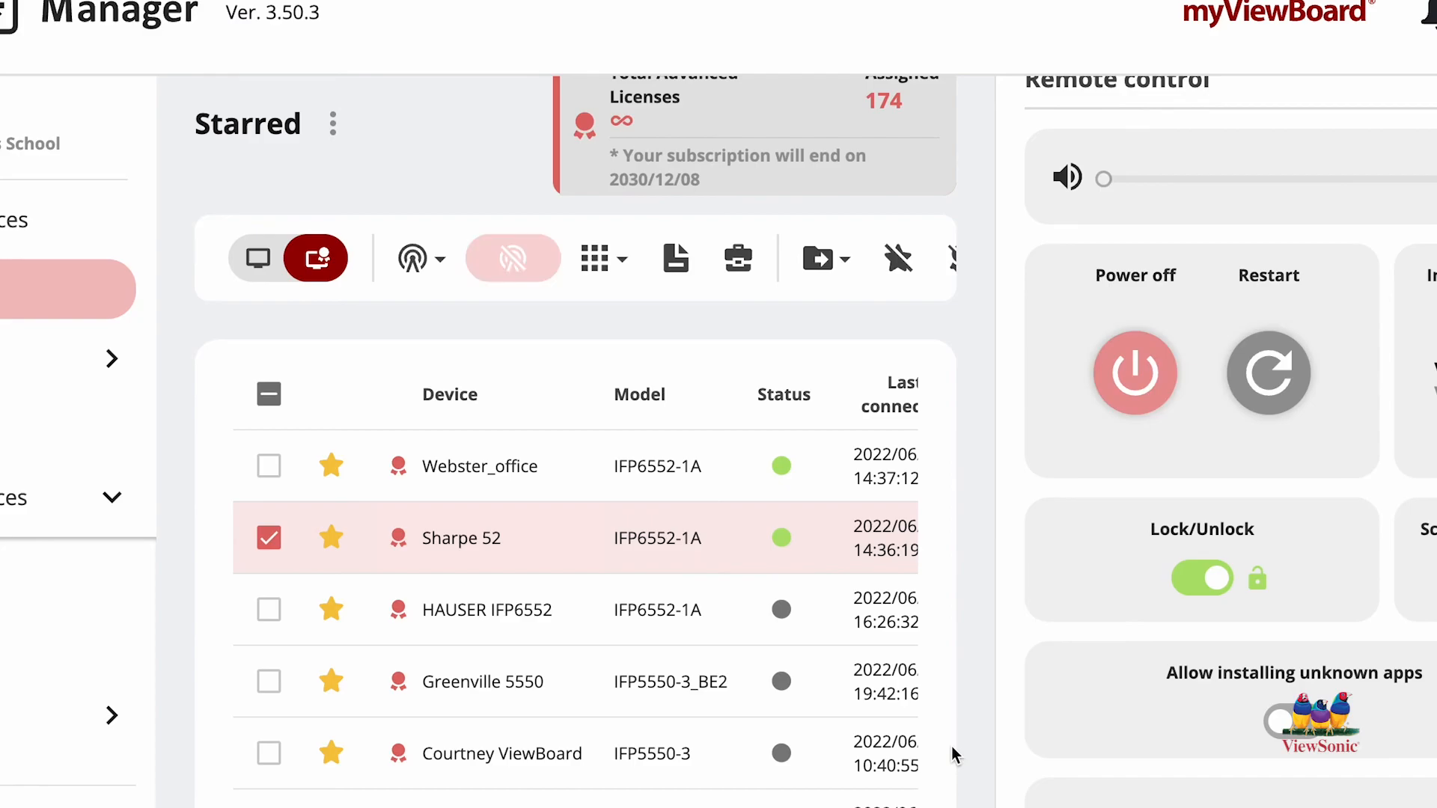